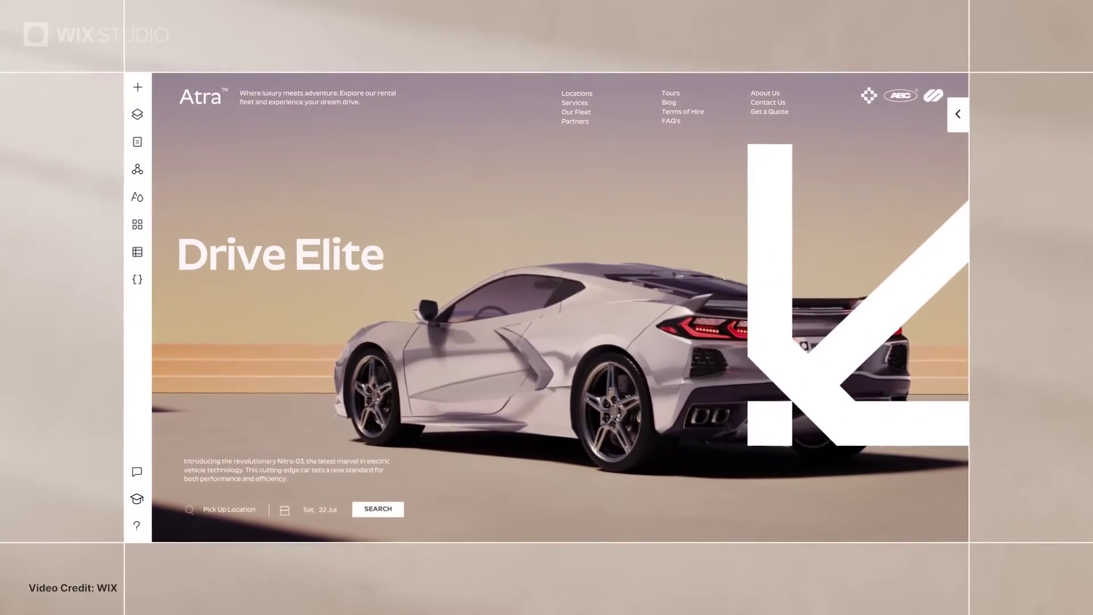
# Browse the Discover dashboard's video tutorials and Sandboxes, scrolling down and back up.
pyautogui.click(427, 340)
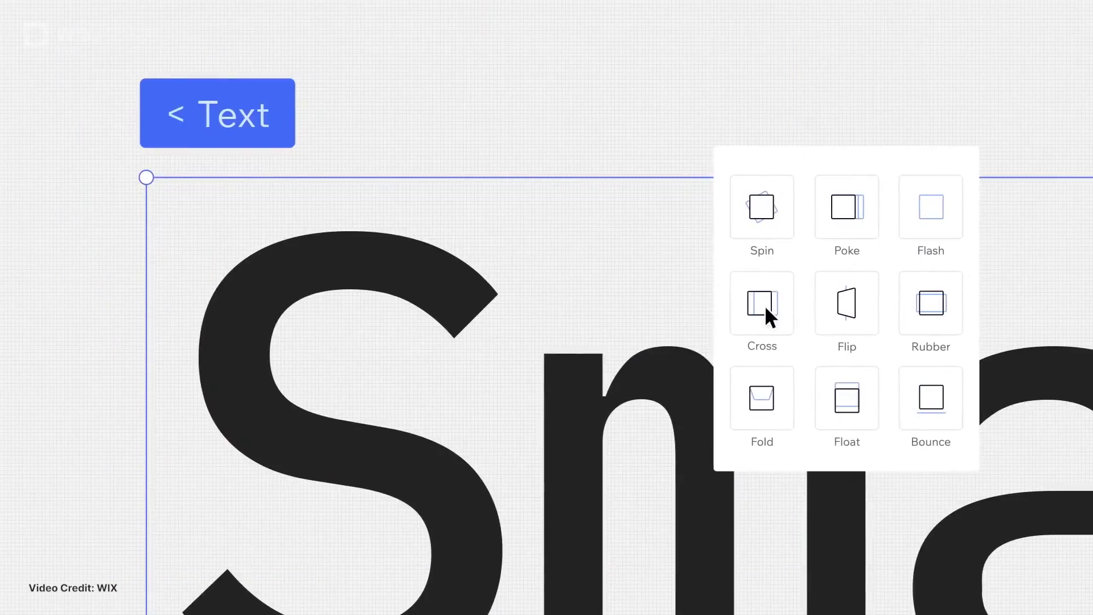
pyautogui.click(765, 308)
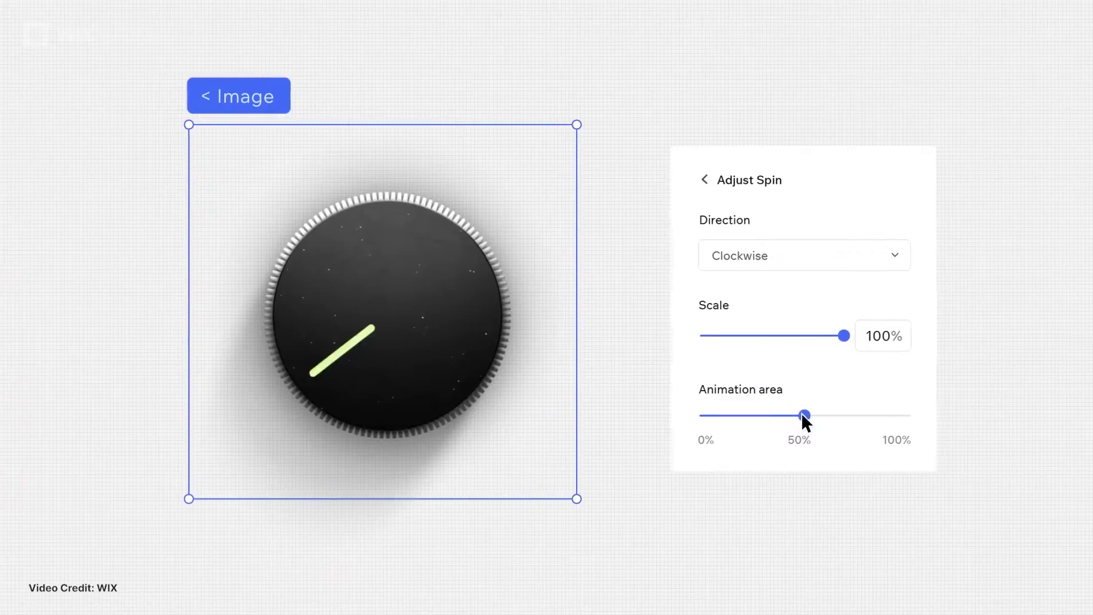
pyautogui.moveTo(804, 415); pyautogui.dragTo(890, 415)
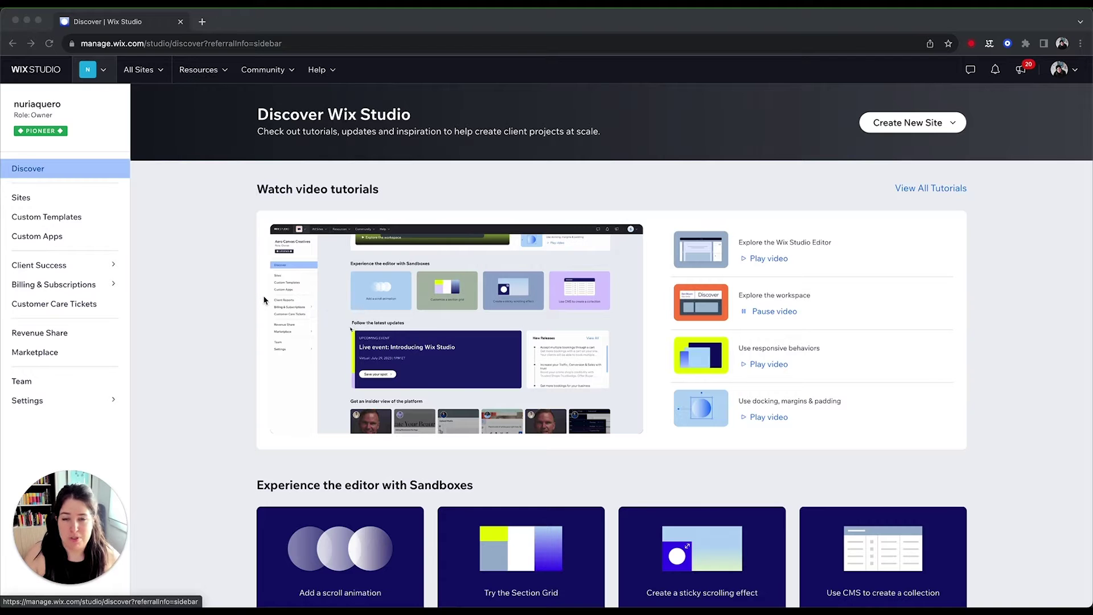
pyautogui.scroll(-3, 263, 300)
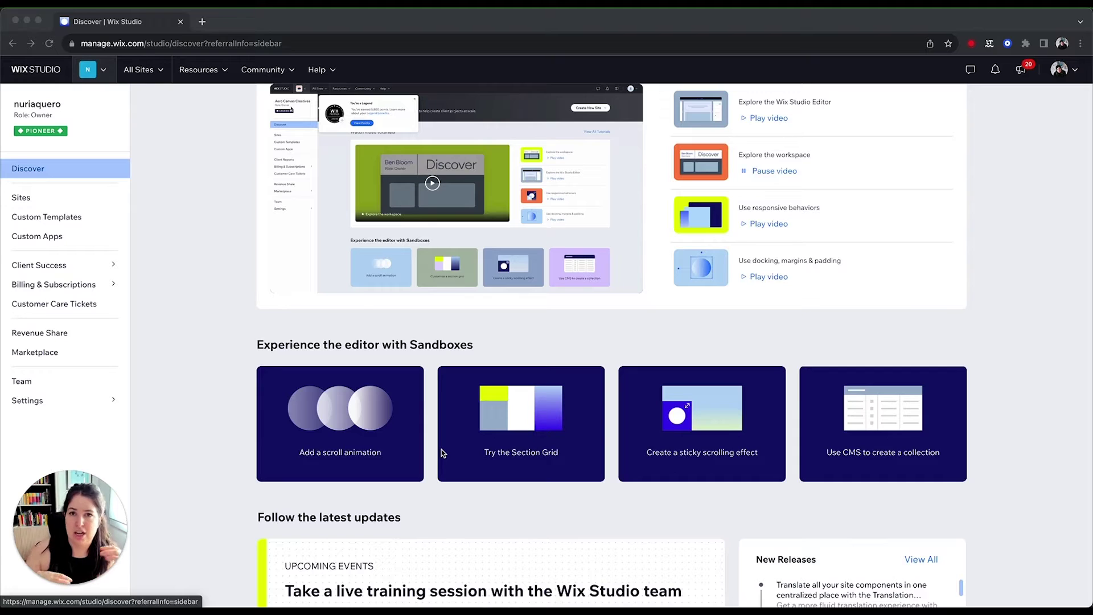
pyautogui.scroll(3, 441, 449)
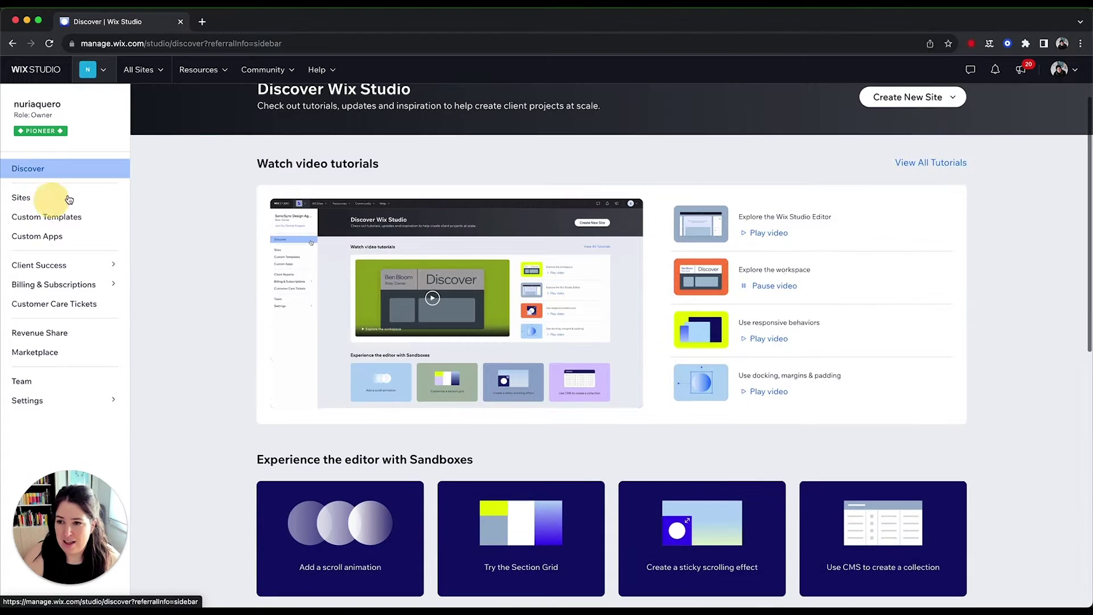
# Go to Sites, view the Create New Site options, then switch to Custom Templates.
pyautogui.click(83, 195)
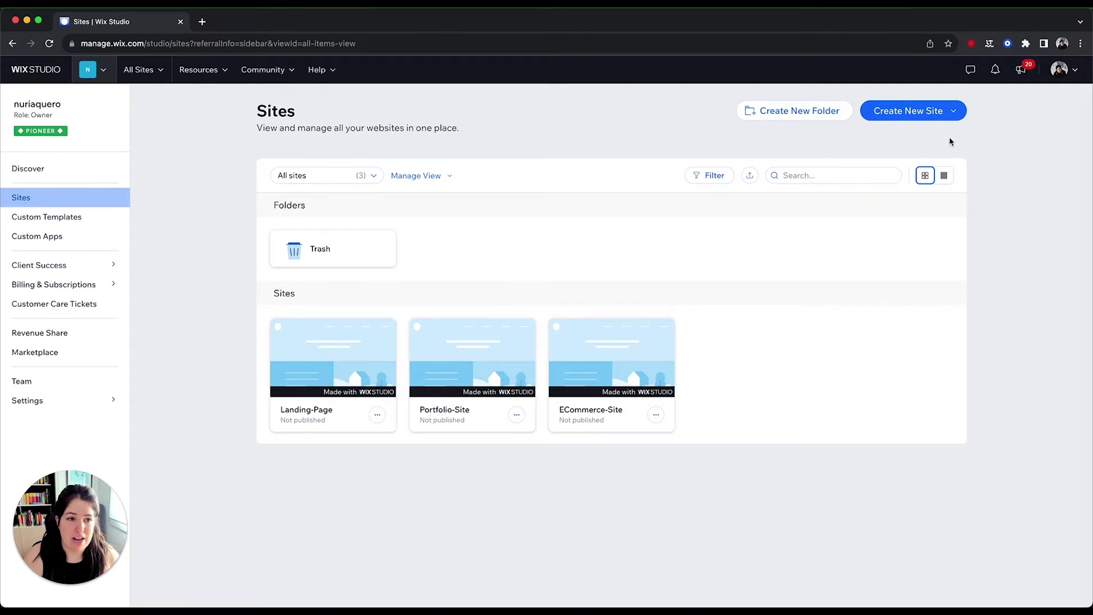
pyautogui.click(951, 112)
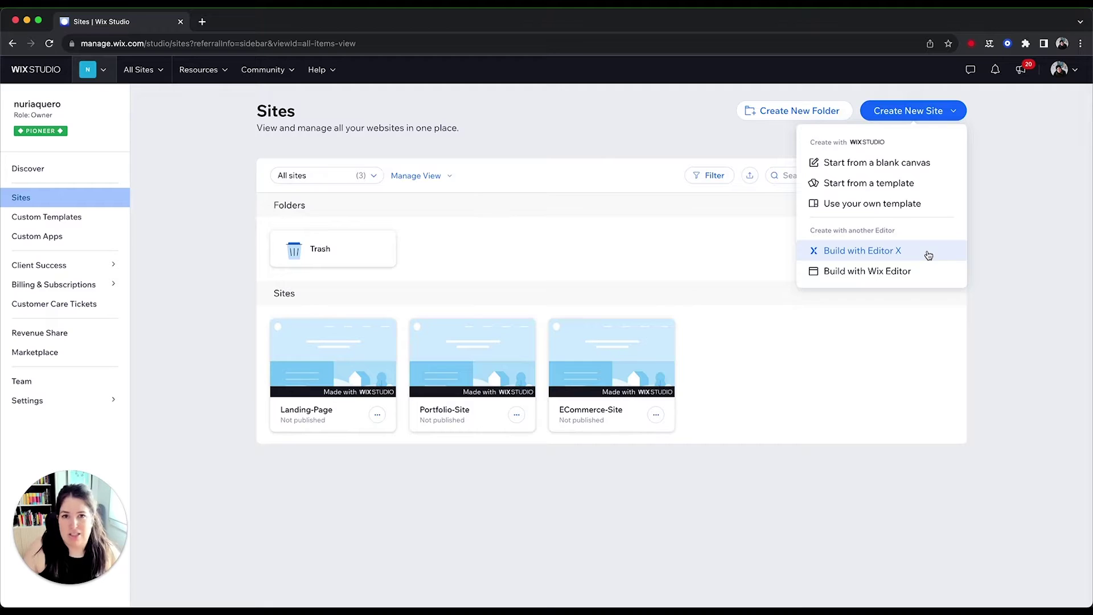
pyautogui.click(93, 217)
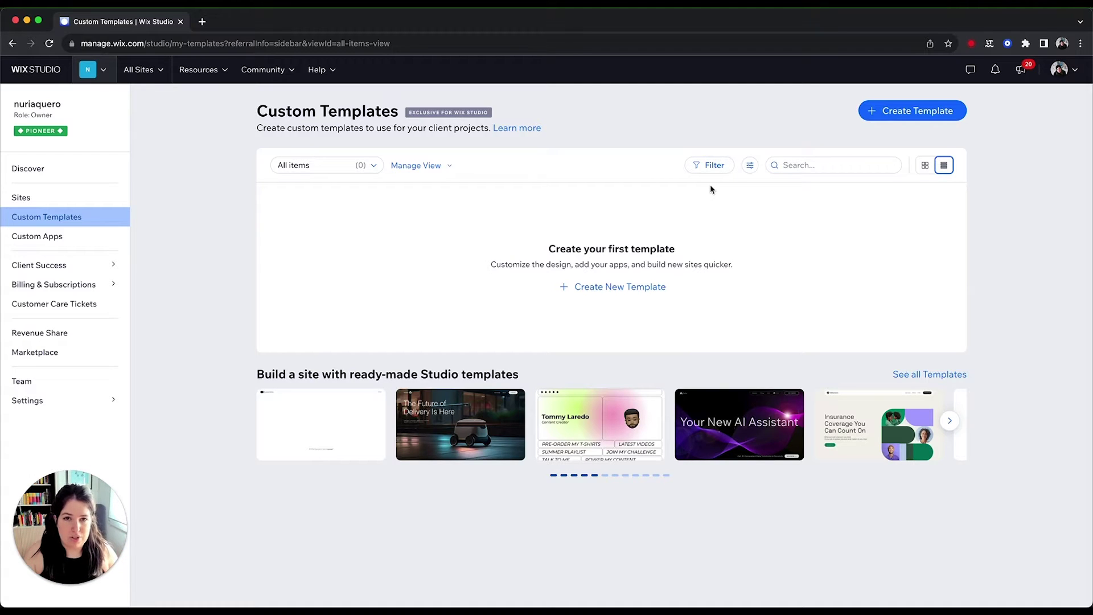
# Visit the Custom Apps and Client Kits pages, then return to the Sites list.
pyautogui.click(37, 236)
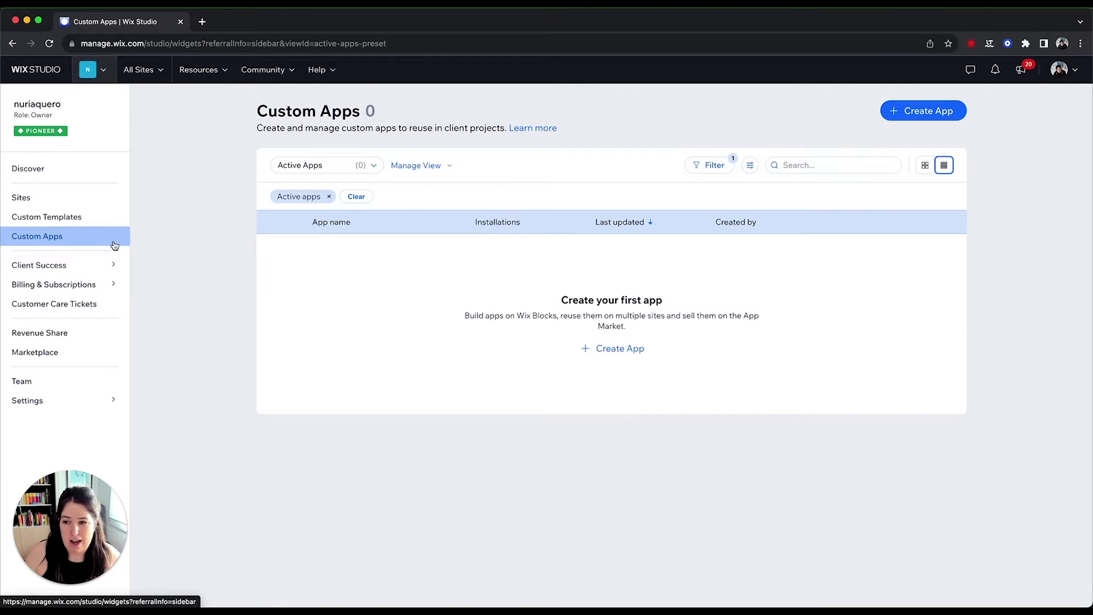
pyautogui.moveTo(91, 268)
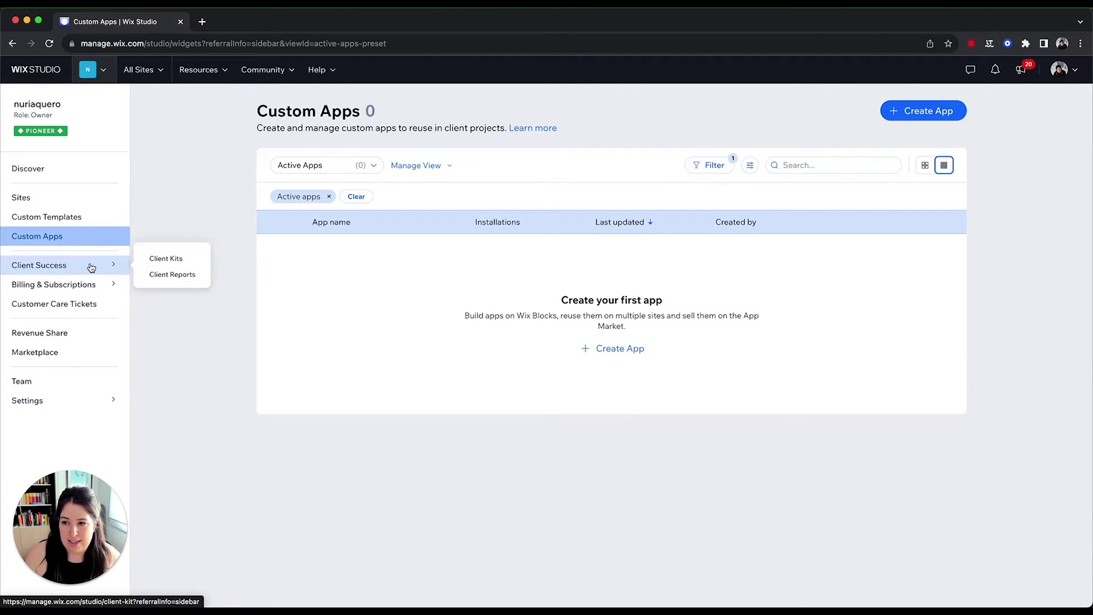
pyautogui.click(155, 261)
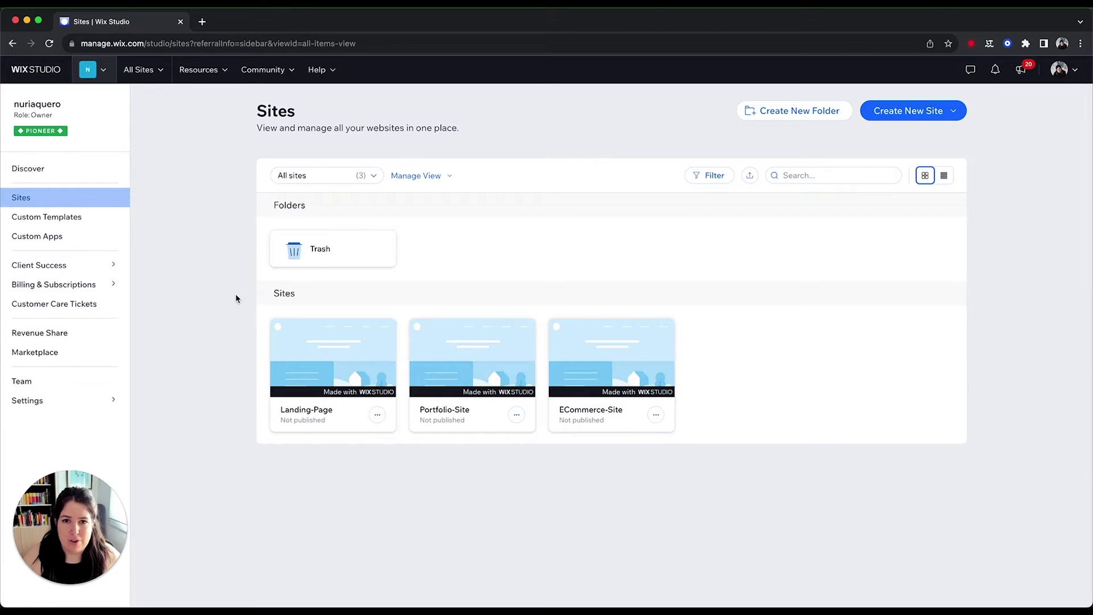
pyautogui.click(228, 369)
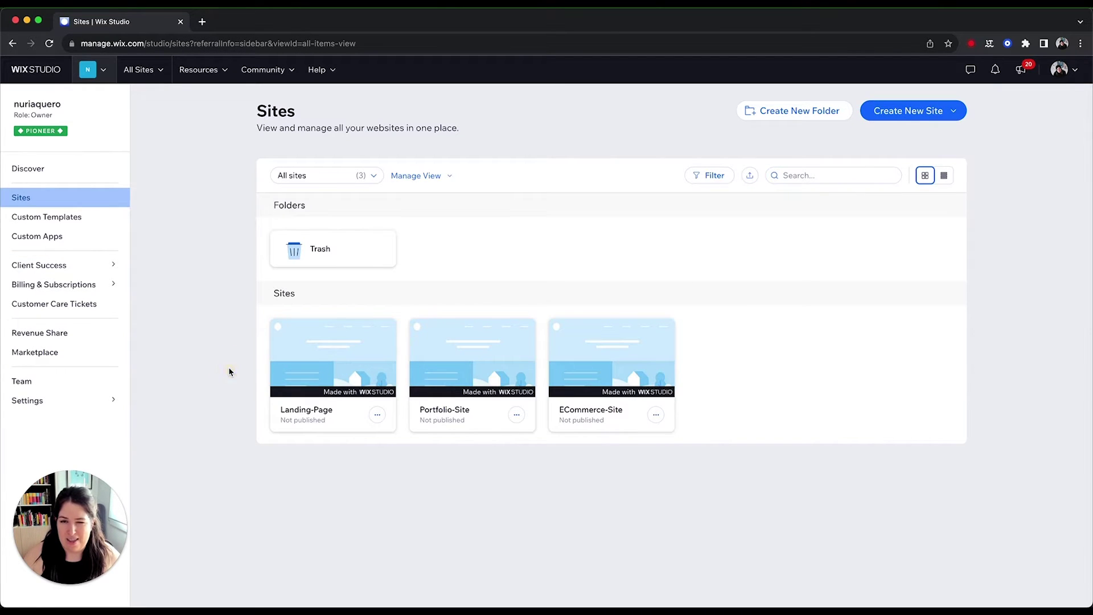
# Open the Landing-Page site in the editor.
pyautogui.click(342, 377)
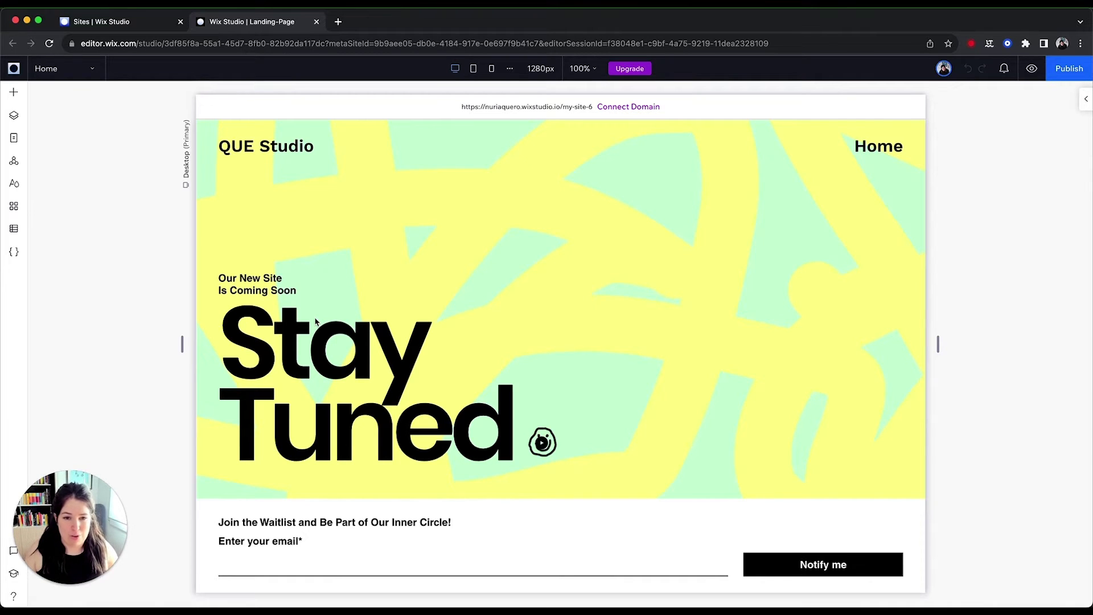
# Look through the Add elements panel, the Wix logo site menu and the pages dropdown.
pyautogui.click(14, 92)
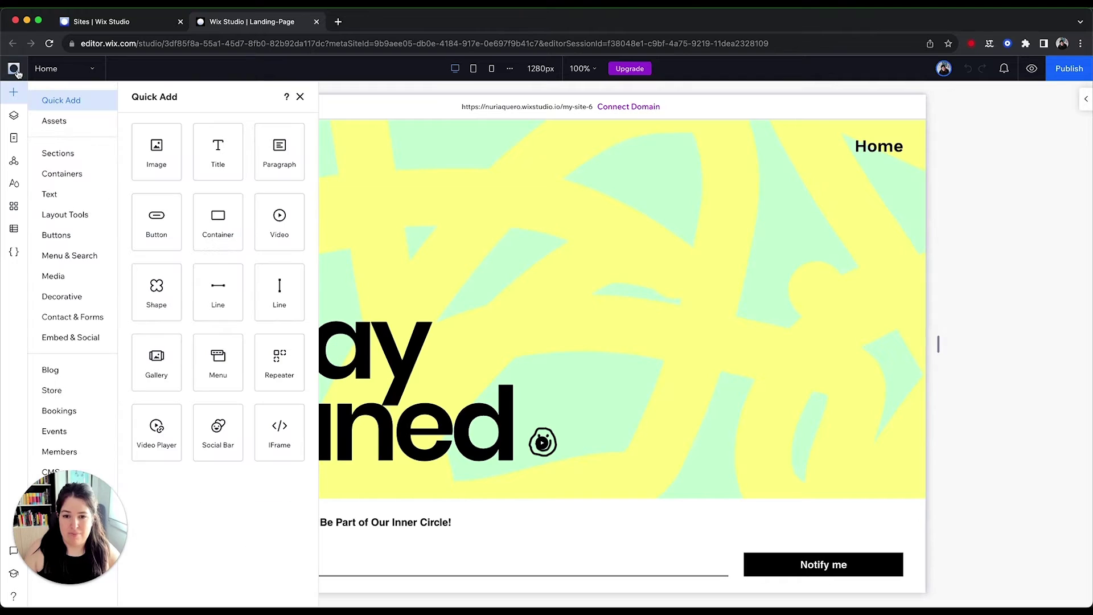
pyautogui.click(16, 71)
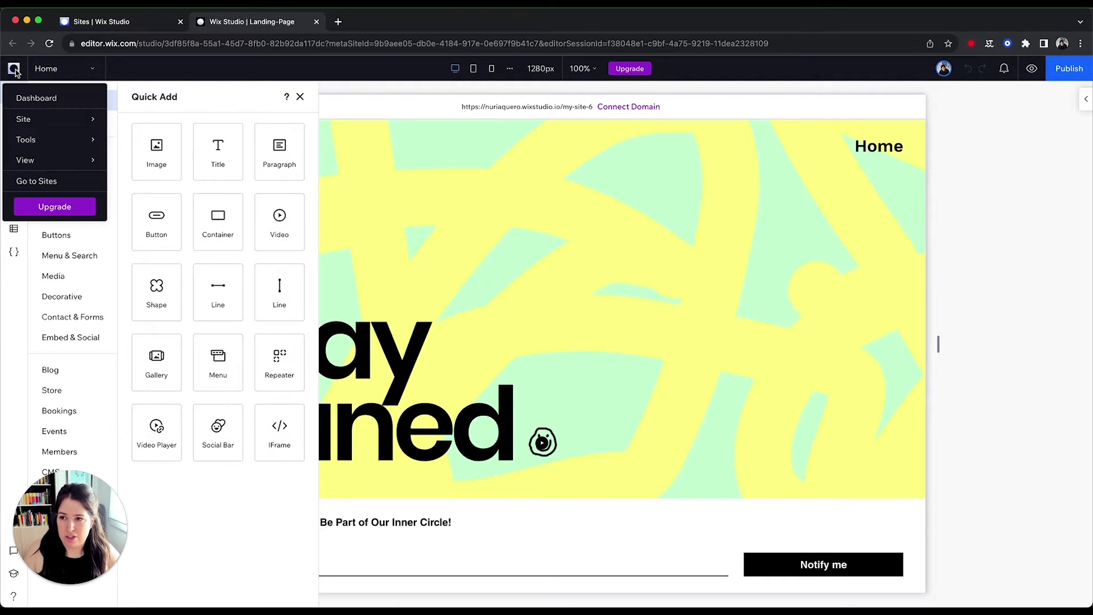
pyautogui.moveTo(65, 129)
pyautogui.moveTo(66, 166)
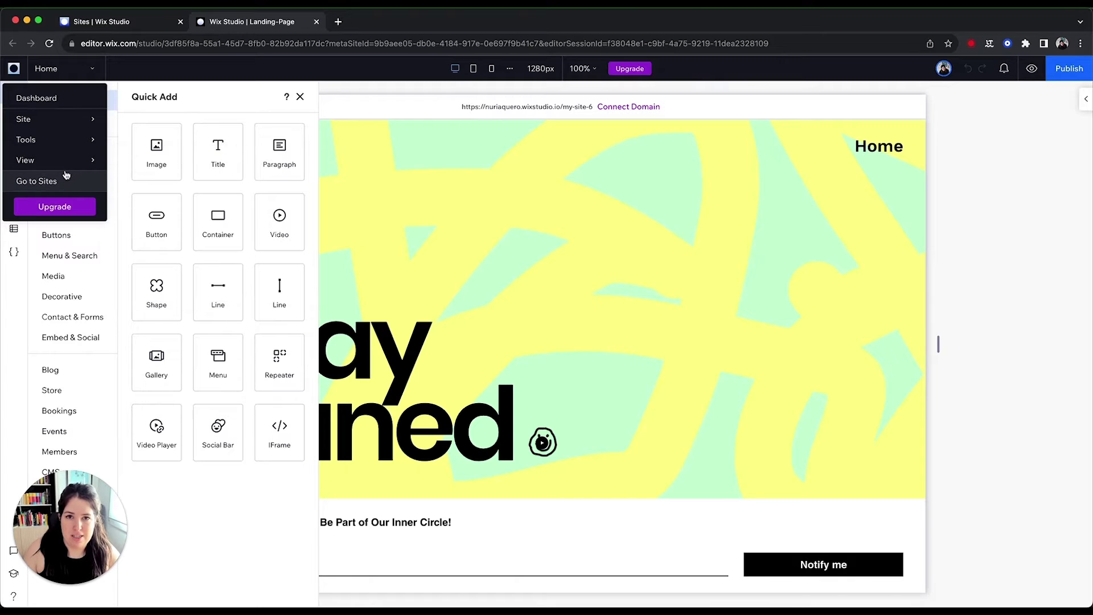
pyautogui.click(77, 68)
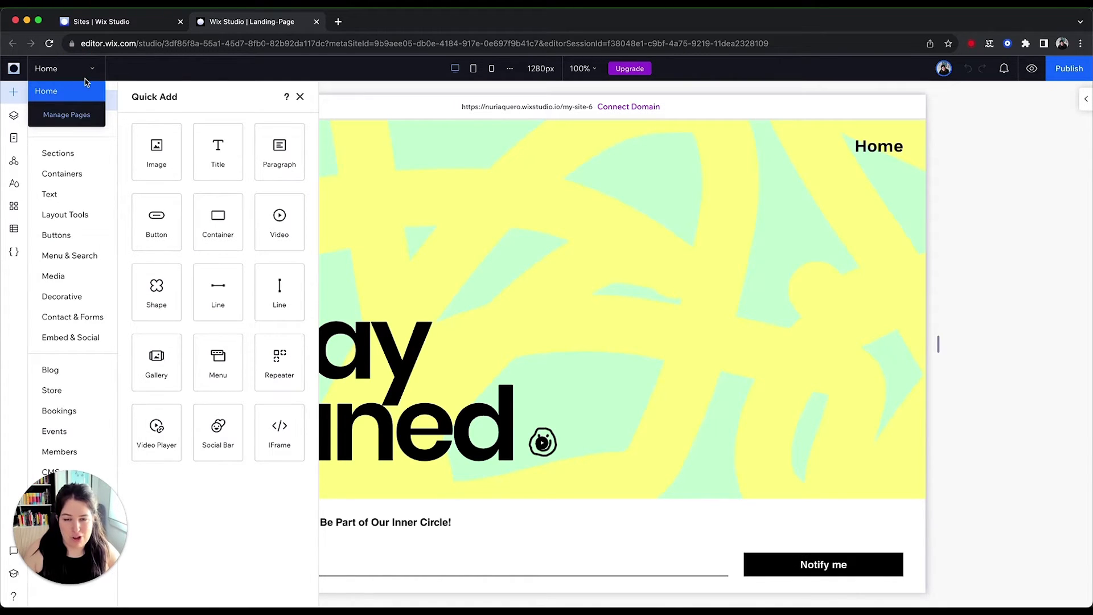
# Revisit the Add panel, then view the Home page's layers and the site pages list.
pyautogui.click(14, 92)
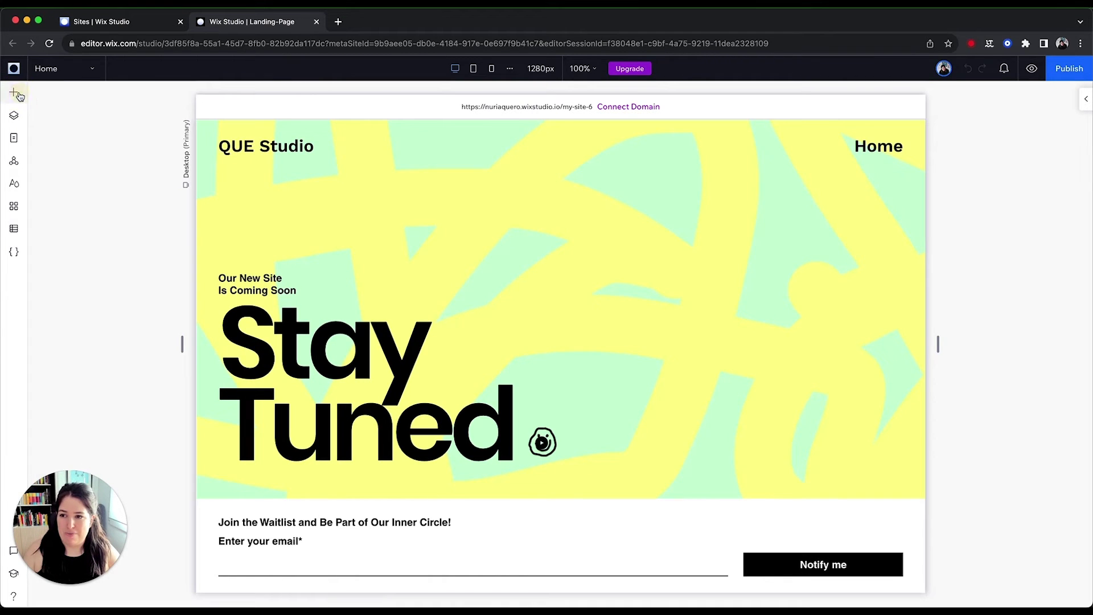
pyautogui.click(13, 92)
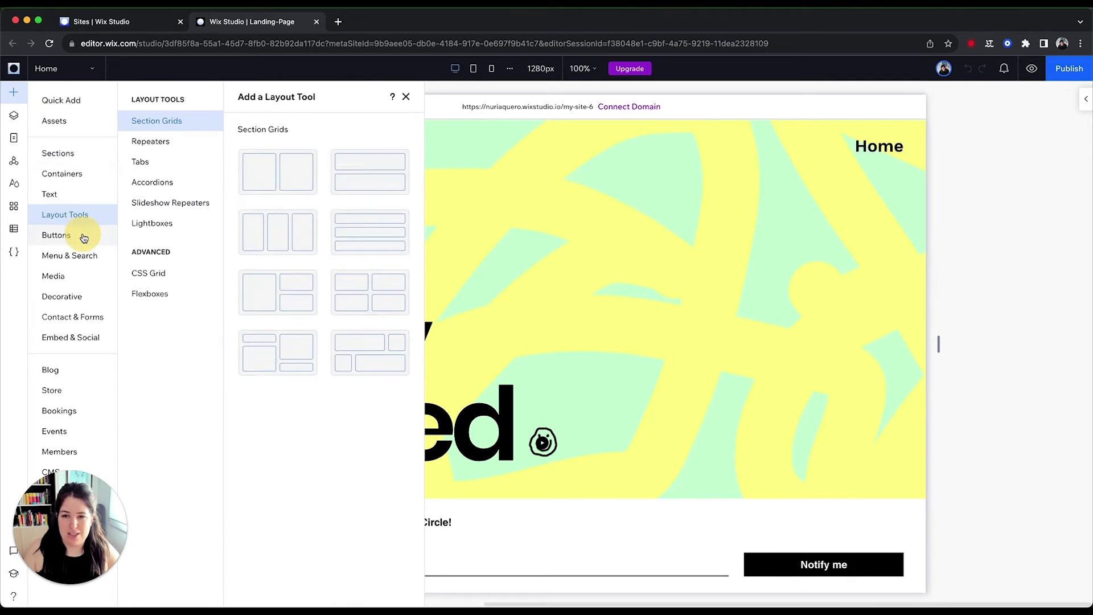
pyautogui.moveTo(82, 236)
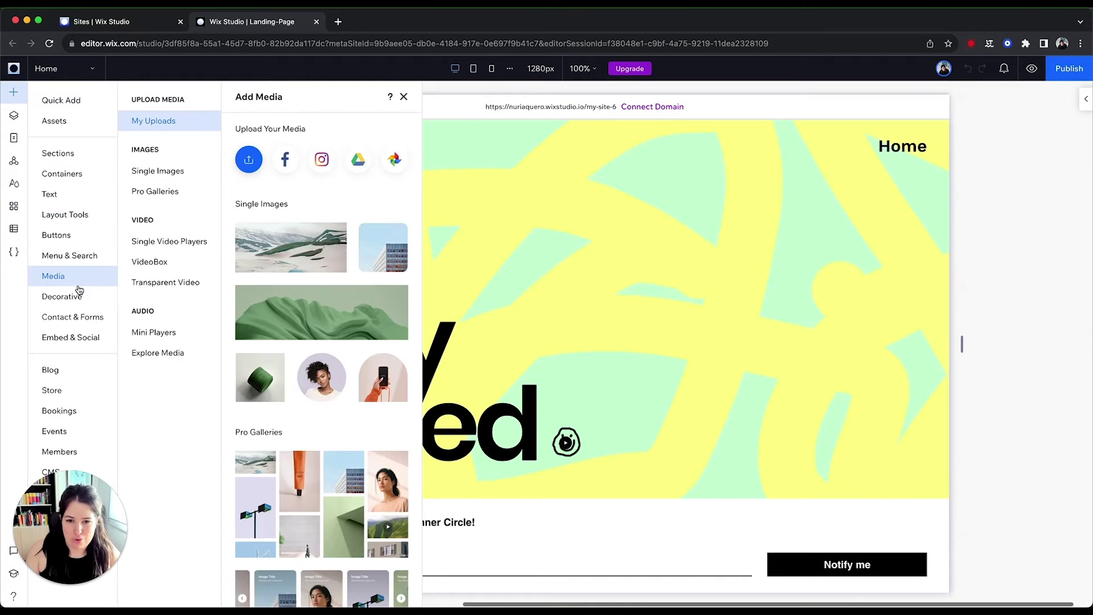
pyautogui.click(14, 114)
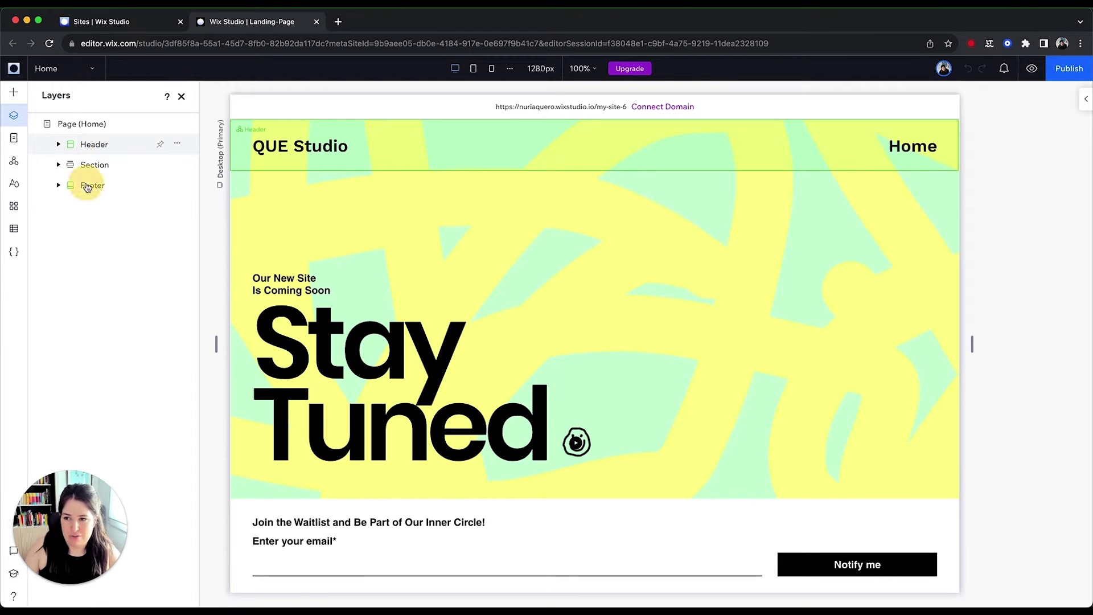
pyautogui.click(15, 140)
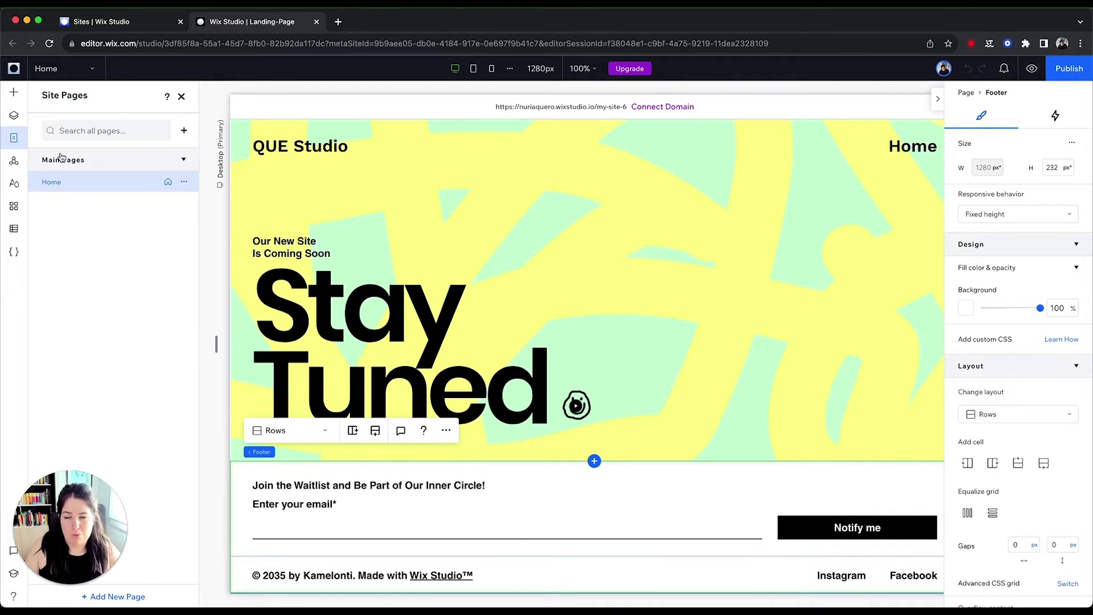
# Browse the global headers and footers and the site typography styles.
pyautogui.click(13, 161)
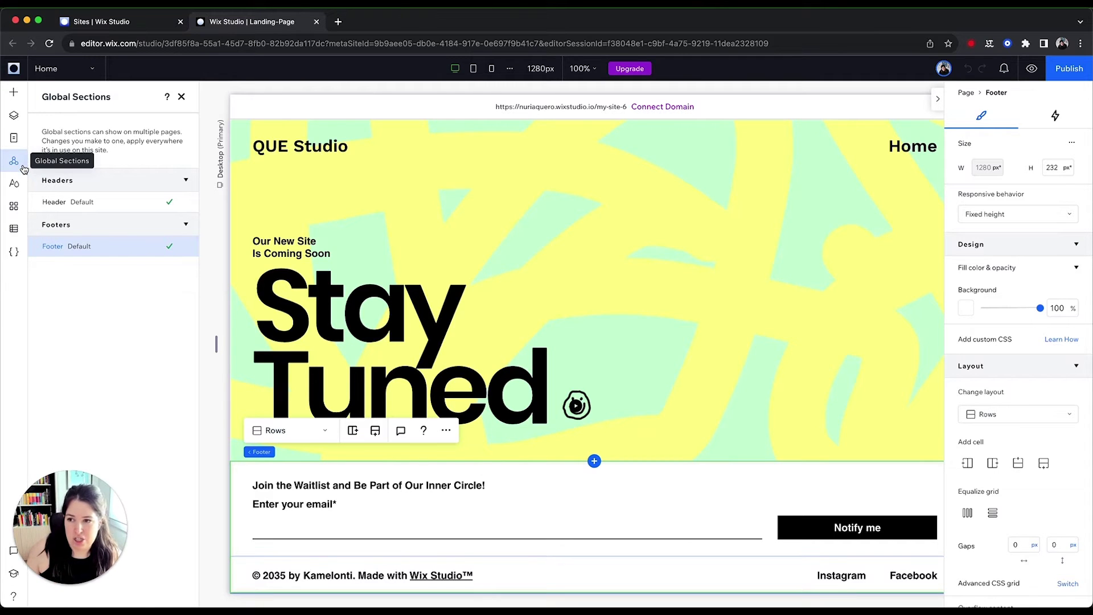
pyautogui.click(17, 189)
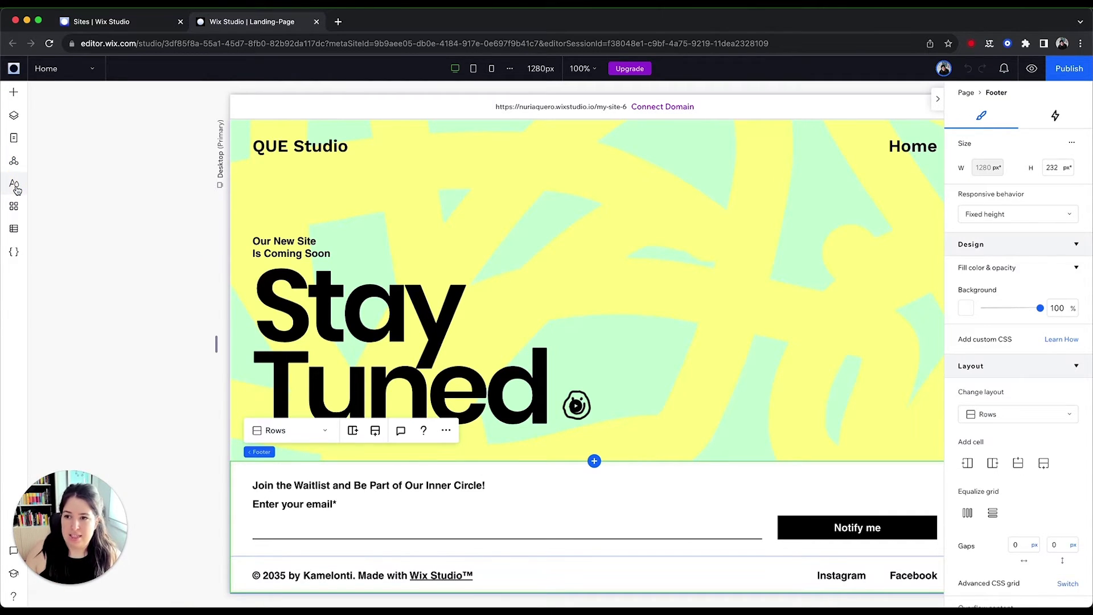
pyautogui.scroll(-3, 185, 165)
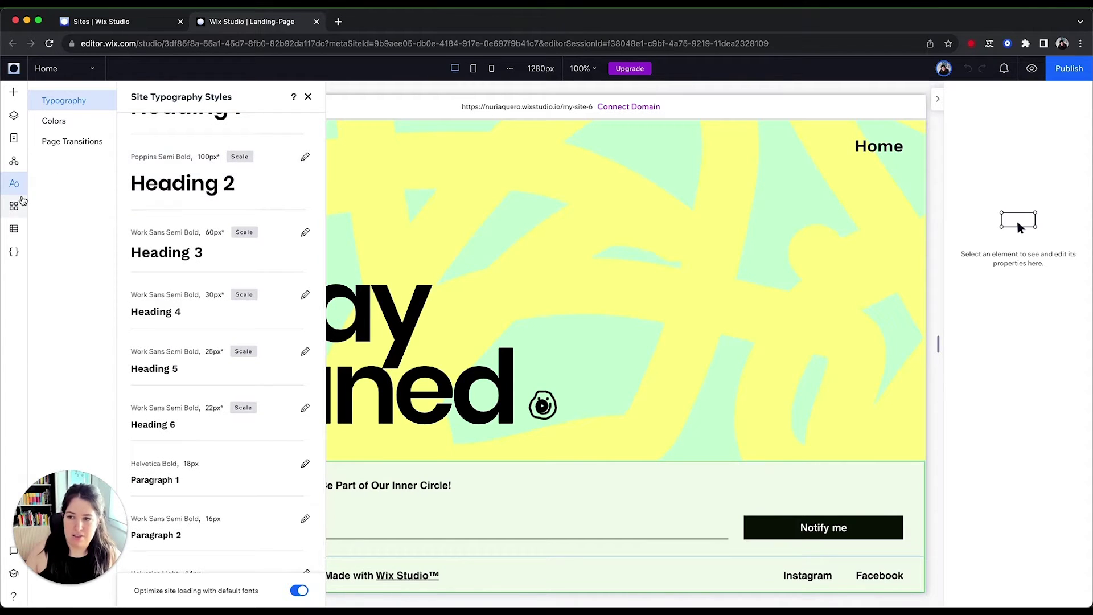
# Look through the App Manager, CMS and Code panels, then select the hero section.
pyautogui.click(13, 206)
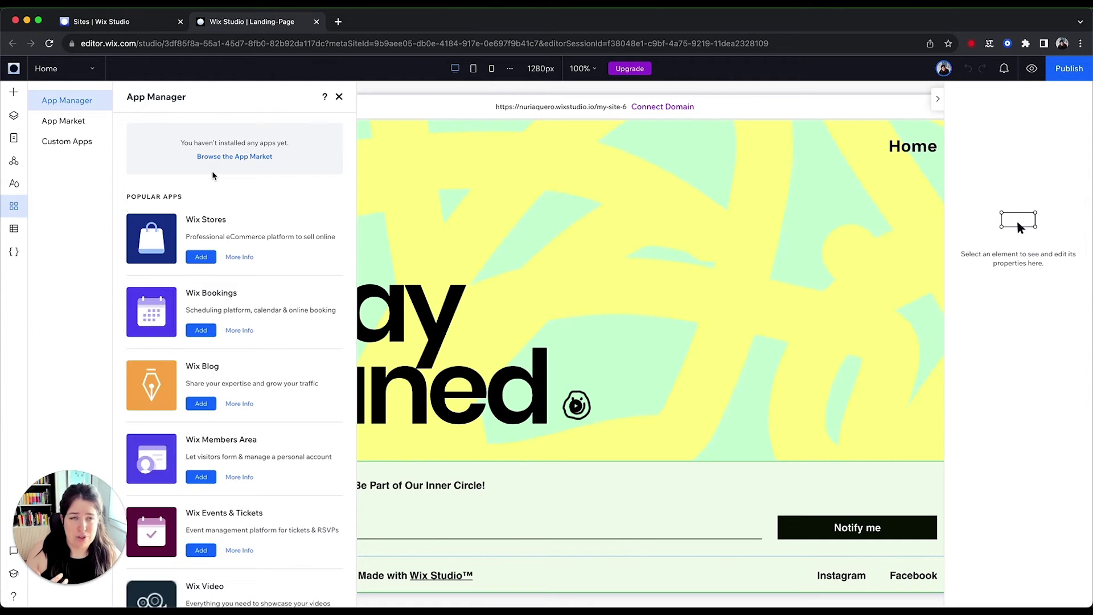
pyautogui.click(16, 231)
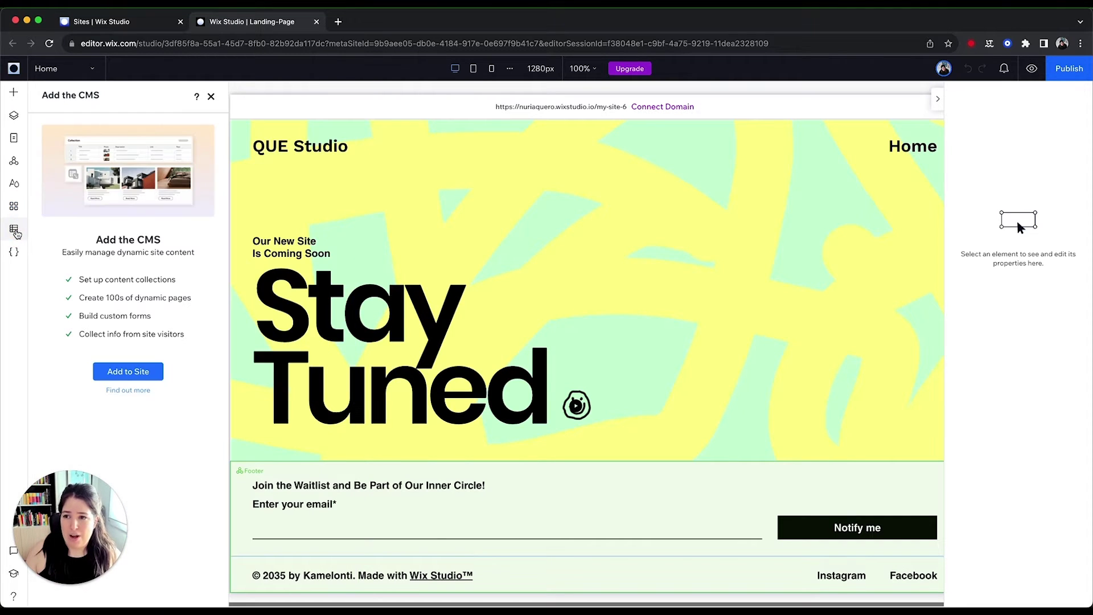
pyautogui.click(14, 252)
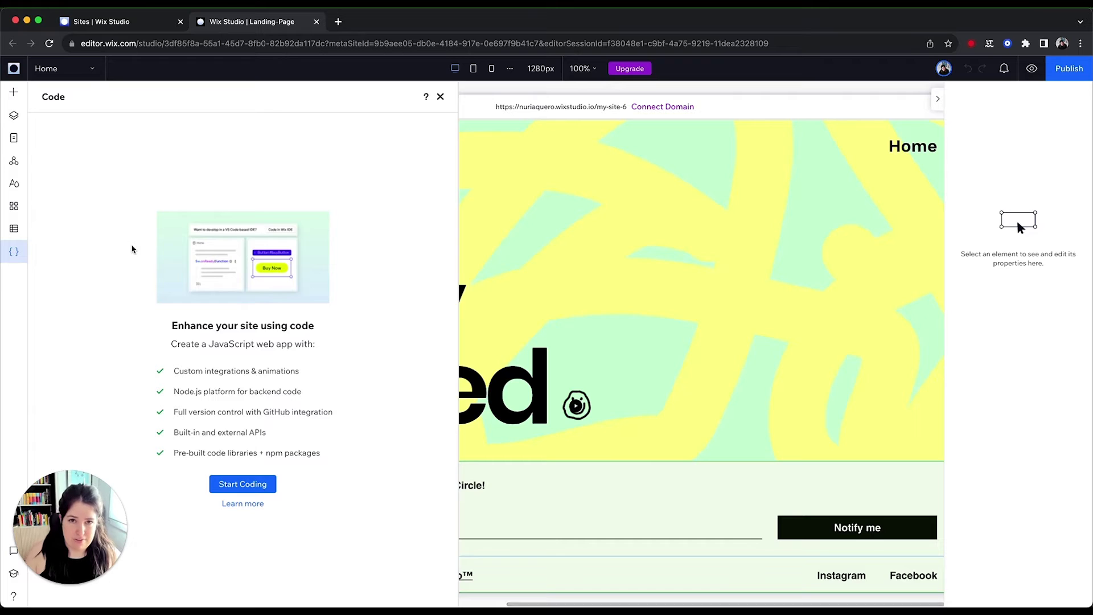
pyautogui.click(501, 242)
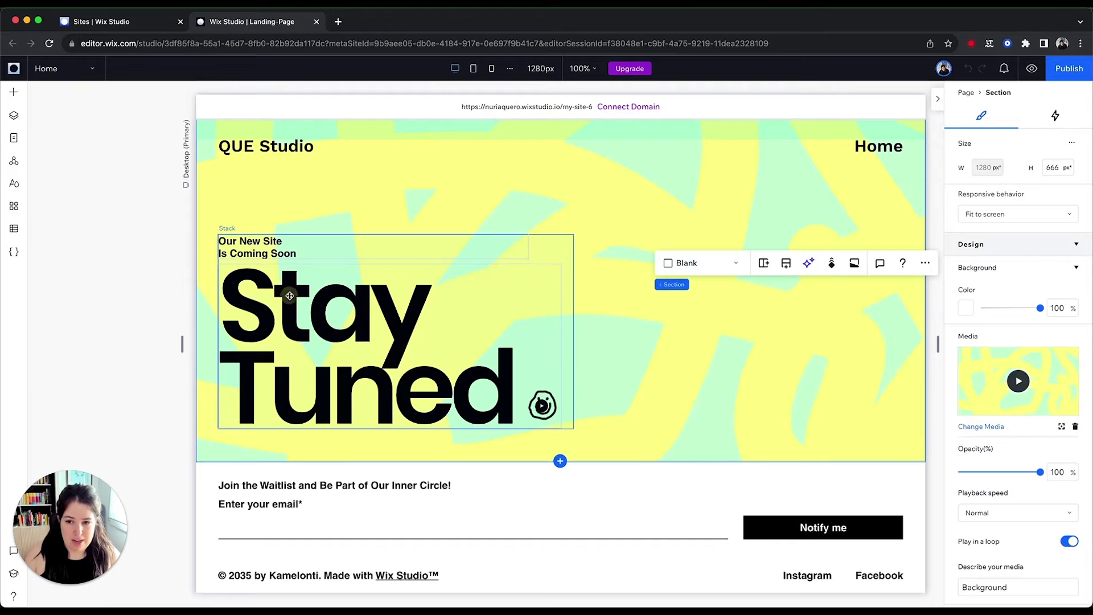
# Select the Stay Tuned text stack and view its Grow on Self entrance interaction.
pyautogui.click(374, 270)
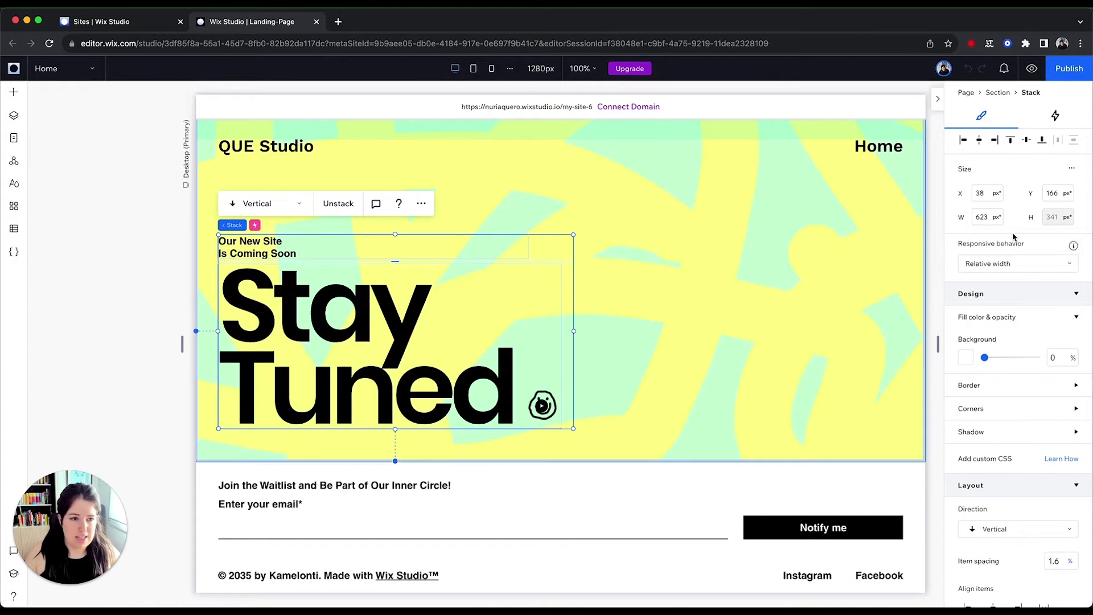
pyautogui.scroll(-5, 1023, 217)
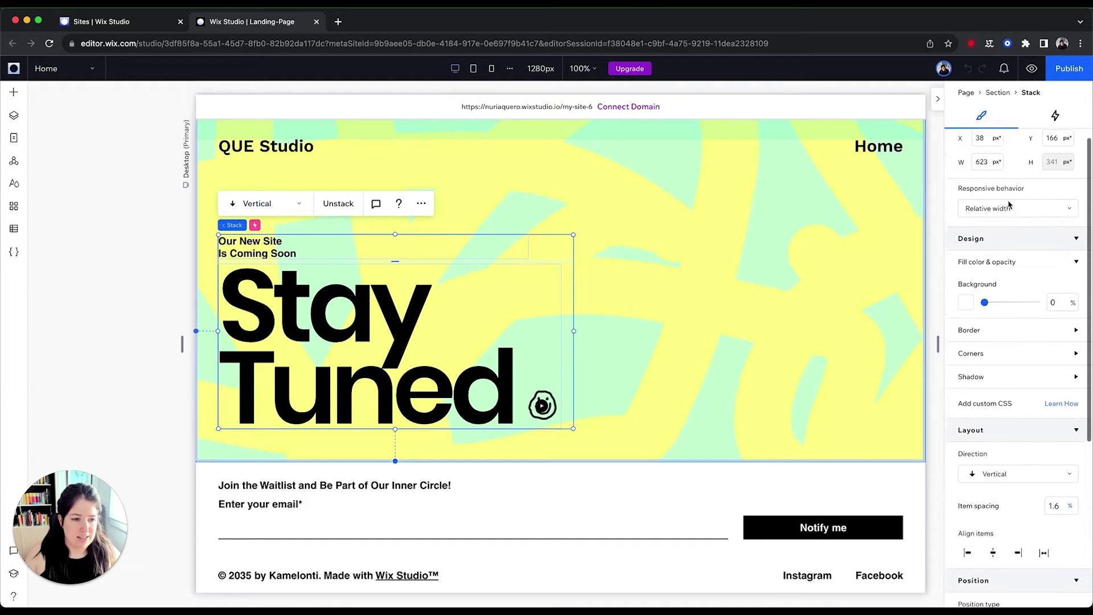
pyautogui.scroll(-3, 1023, 360)
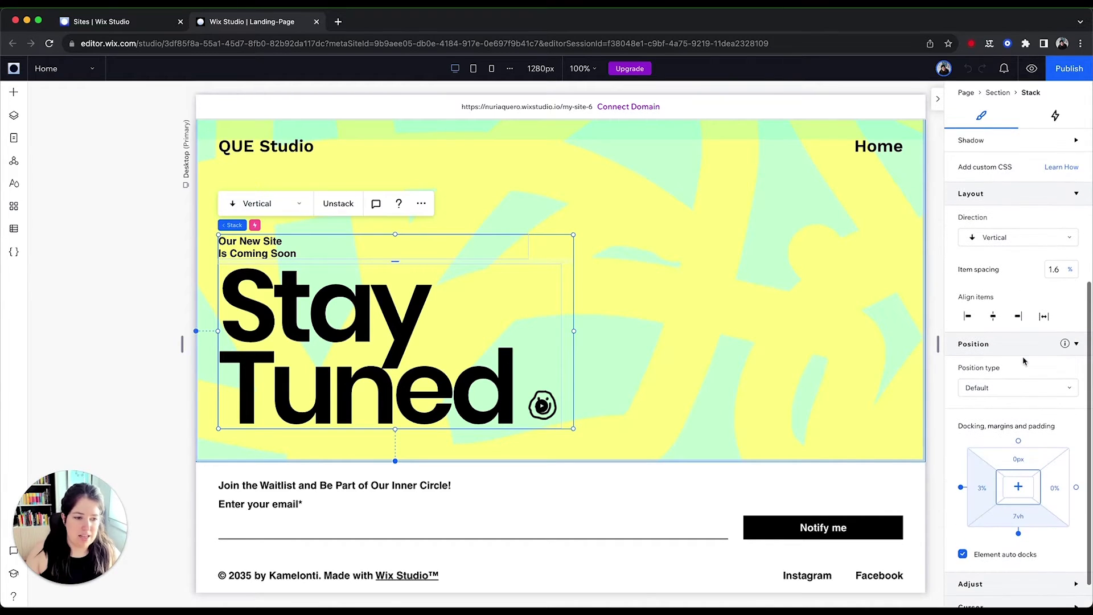
pyautogui.click(1054, 116)
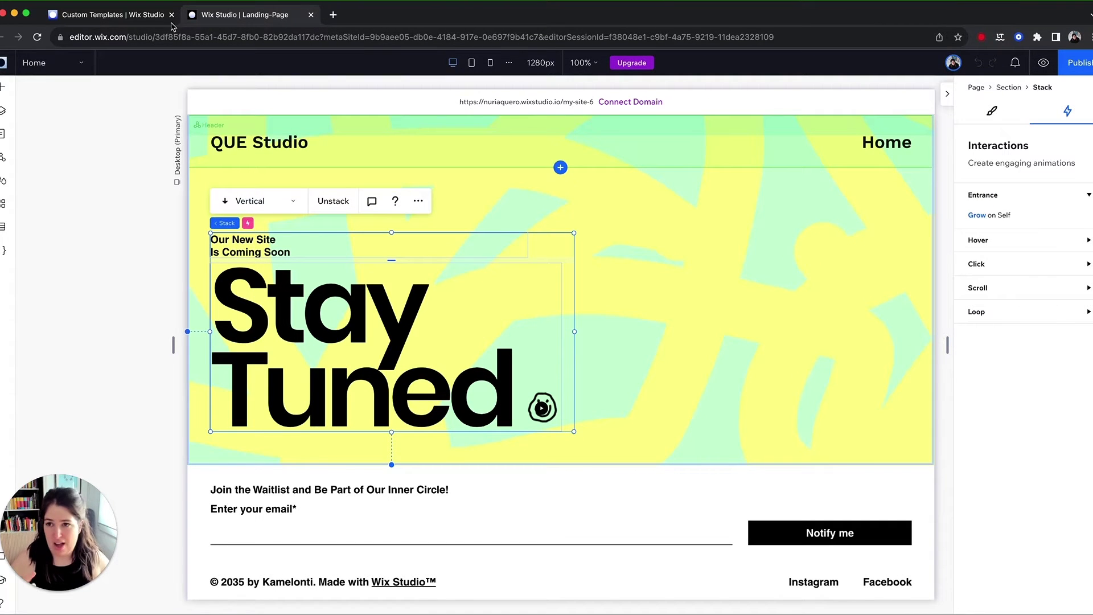
pyautogui.click(126, 17)
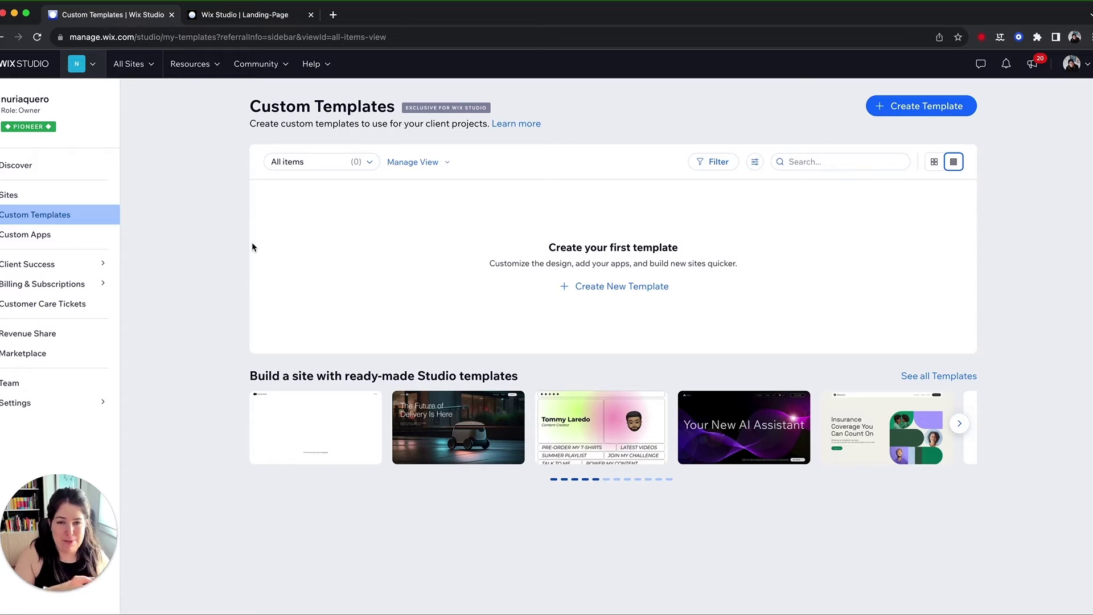
pyautogui.click(503, 147)
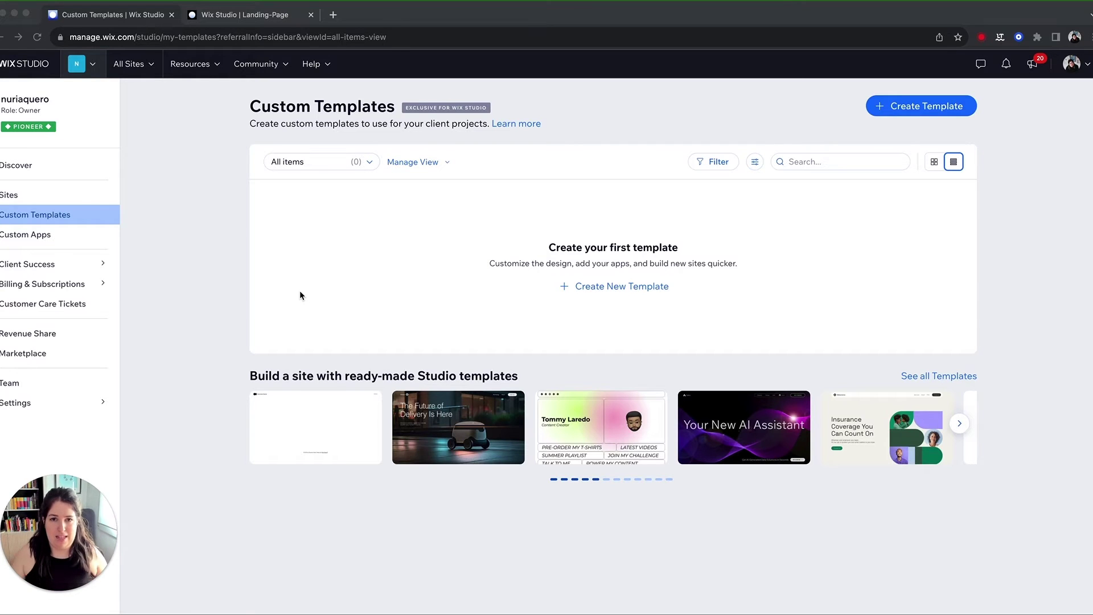
pyautogui.click(245, 14)
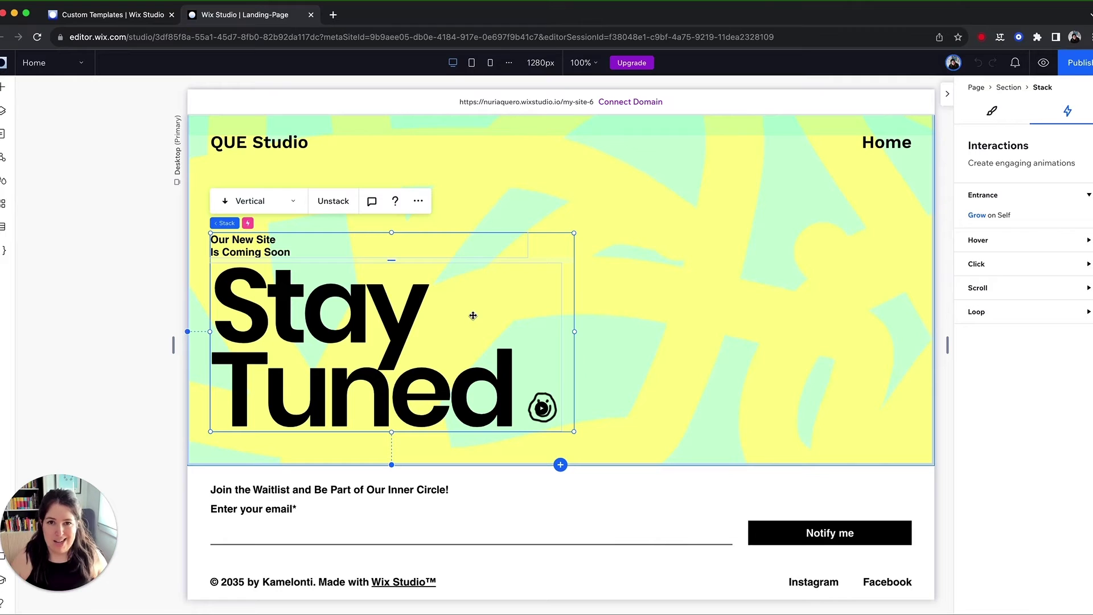
# Deselect the text stack by clicking the empty canvas.
pyautogui.click(165, 218)
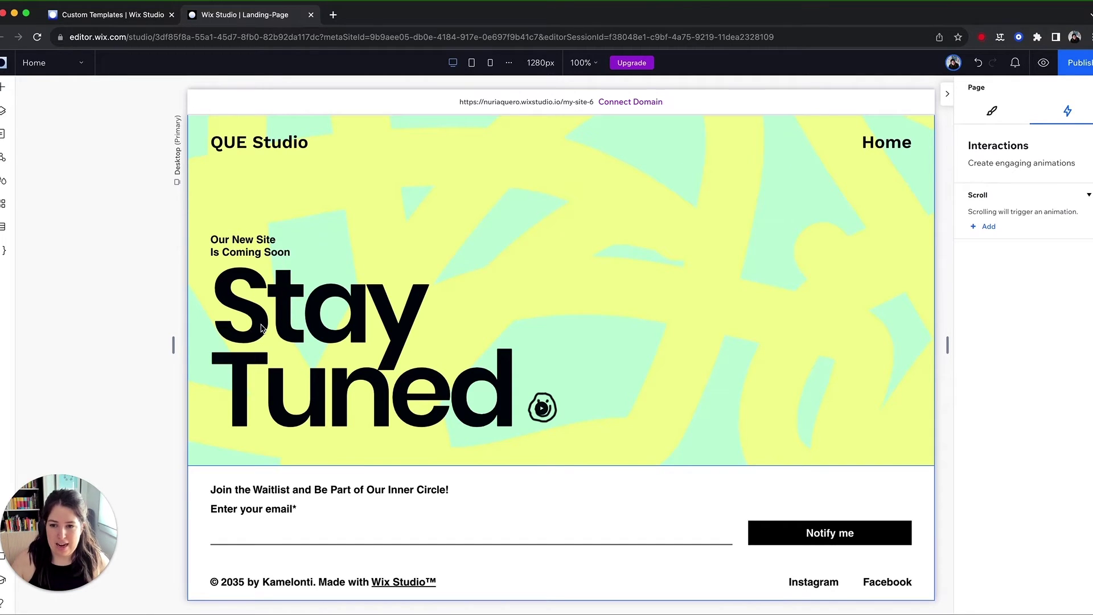
# Add a Fade entrance animation to the Stay Tuned text stack.
pyautogui.click(279, 315)
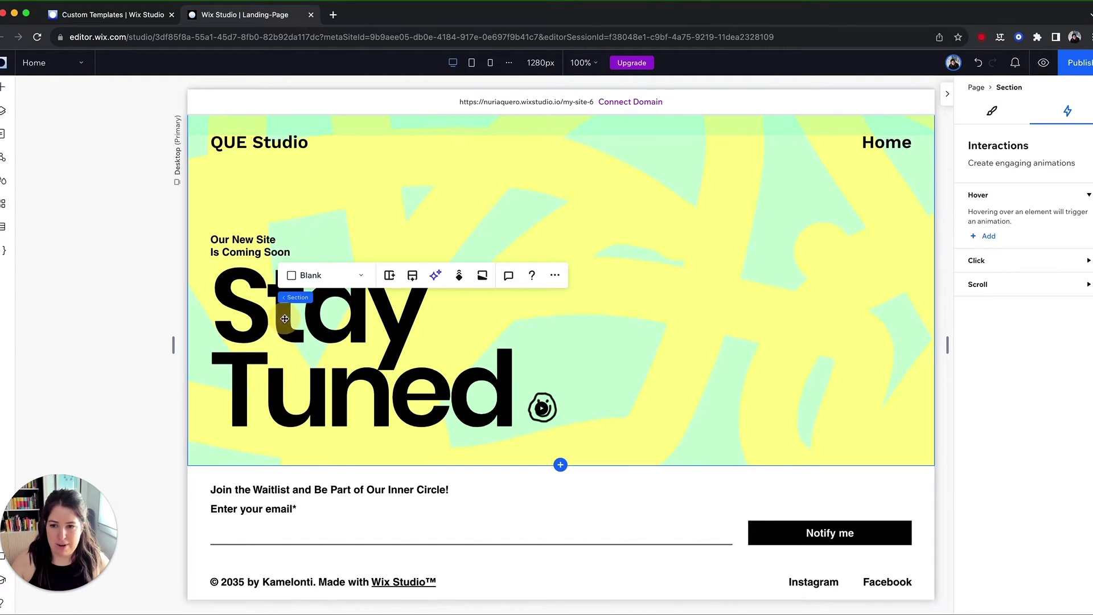
pyautogui.click(288, 346)
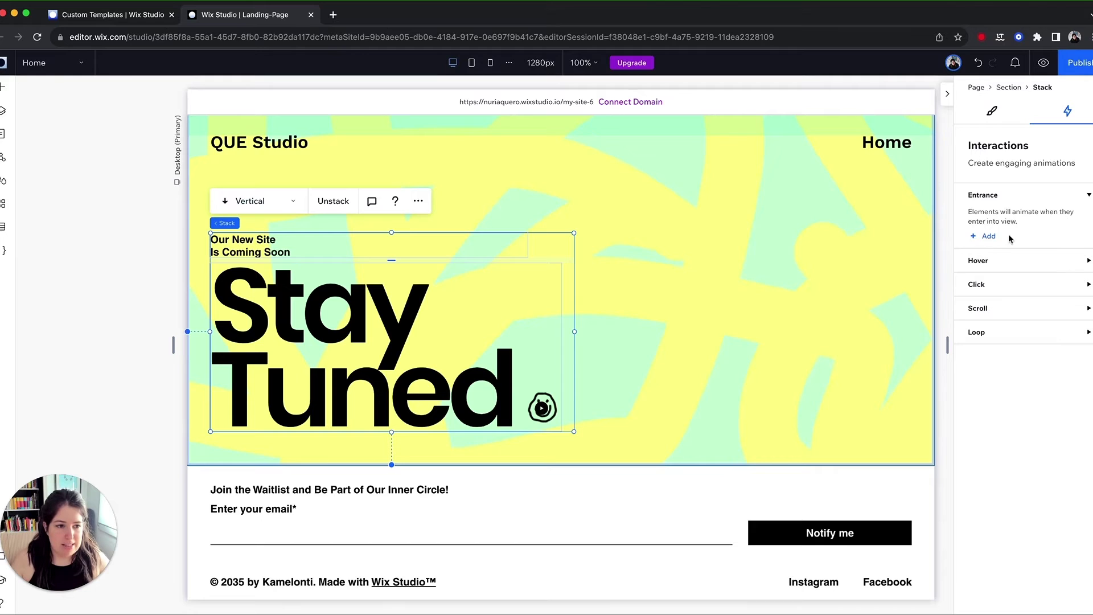
pyautogui.click(985, 237)
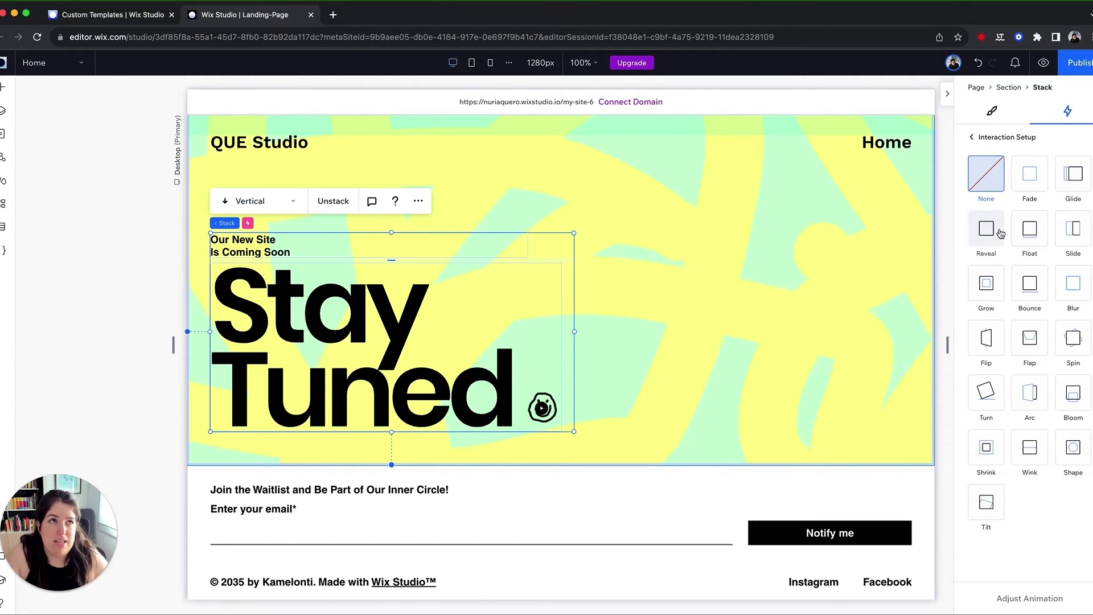
pyautogui.click(1027, 172)
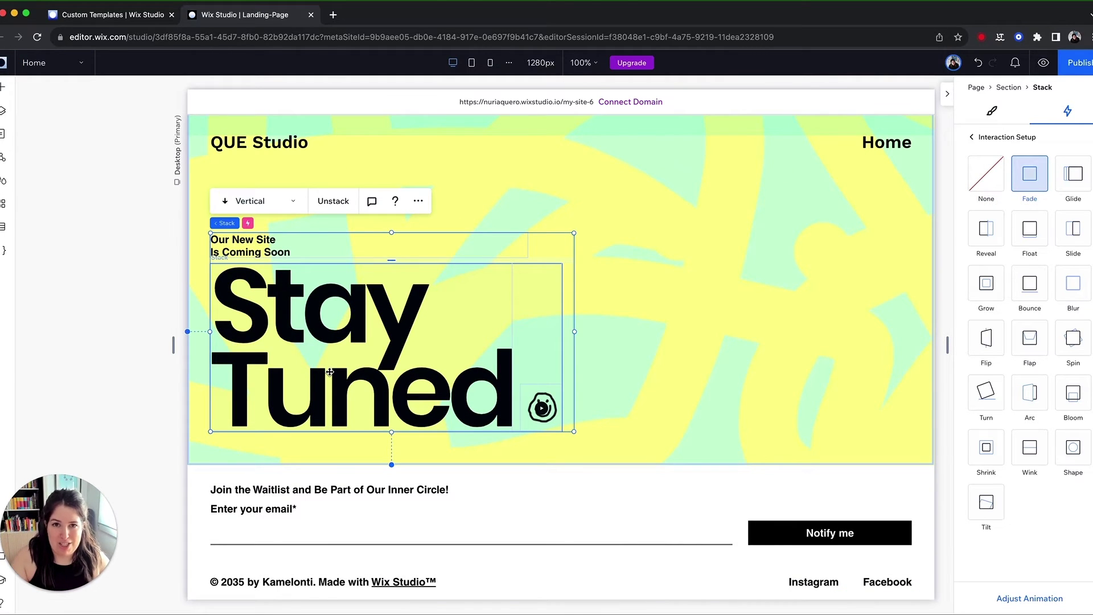
# Set the Fade duration to 2 seconds and check it in preview.
pyautogui.click(1019, 599)
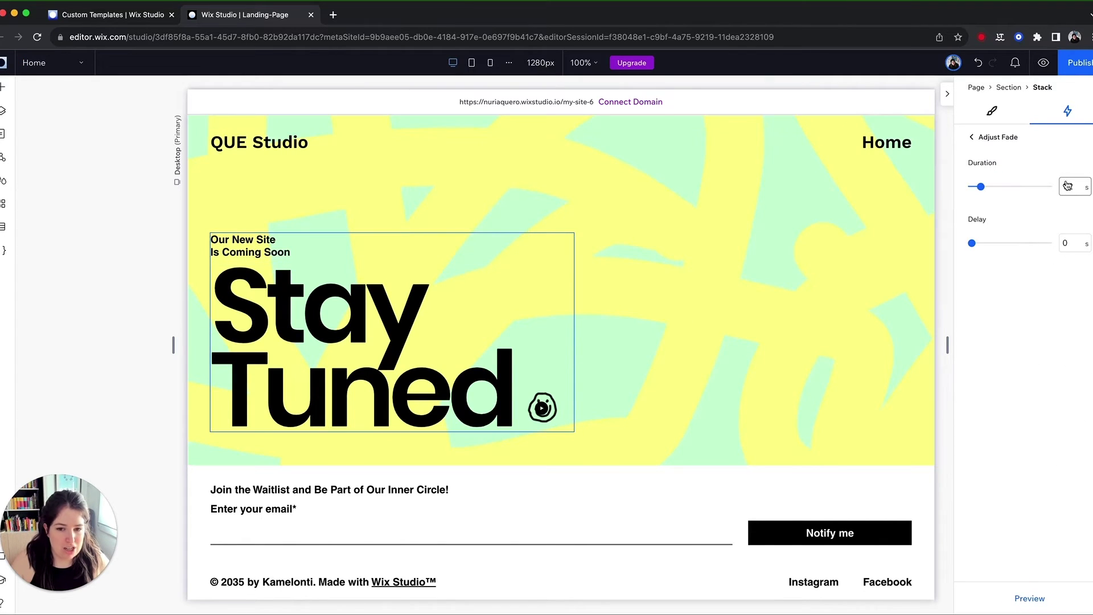
pyautogui.moveTo(981, 187); pyautogui.dragTo(985, 187)
pyautogui.click(984, 187)
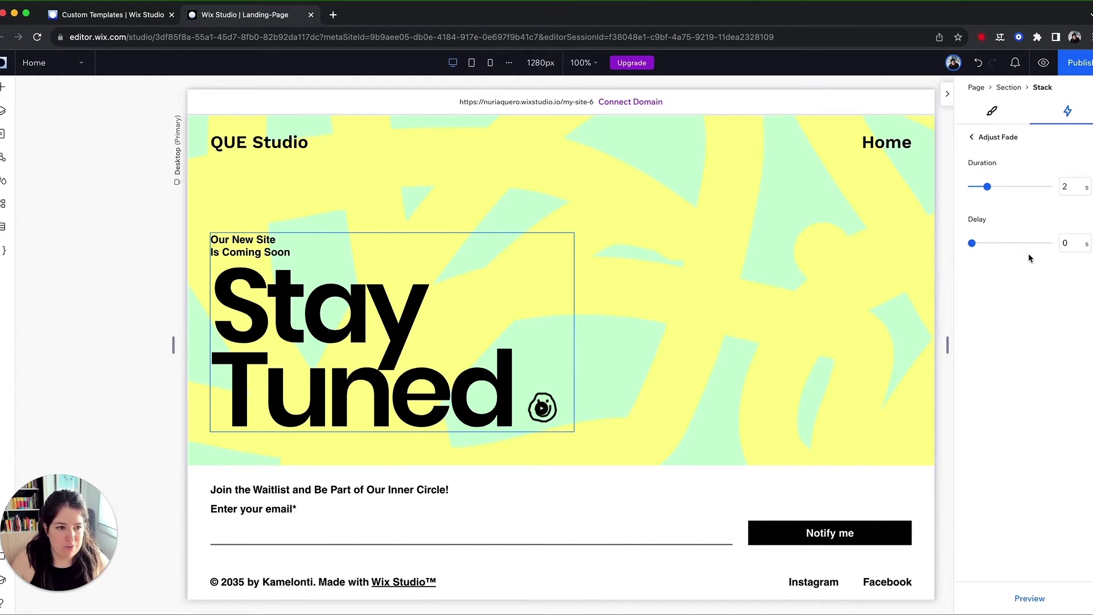
pyautogui.moveTo(972, 244); pyautogui.dragTo(966, 244)
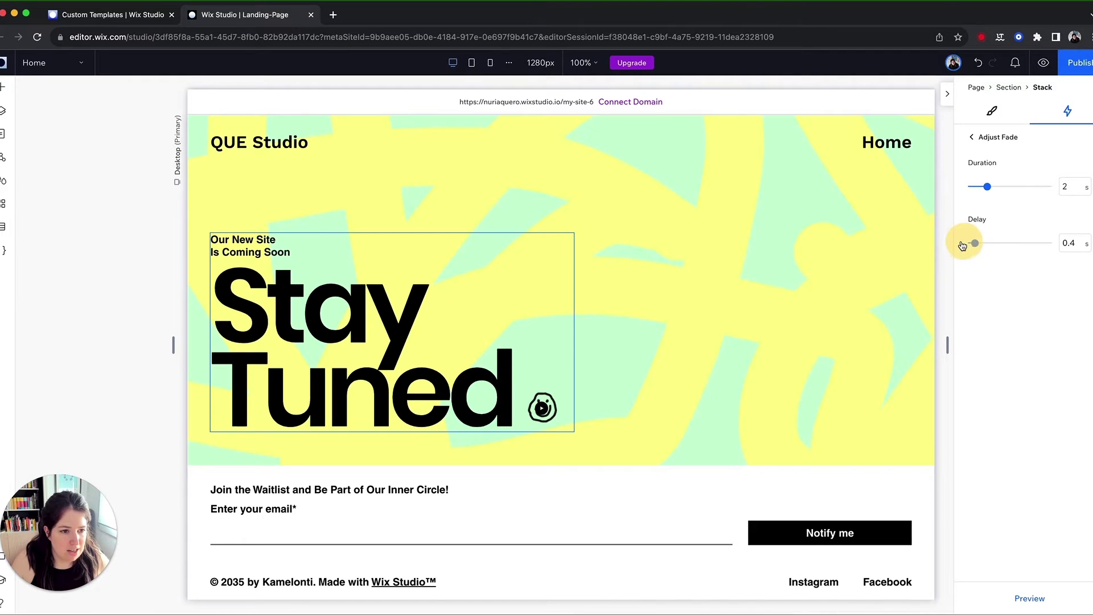
pyautogui.click(1043, 64)
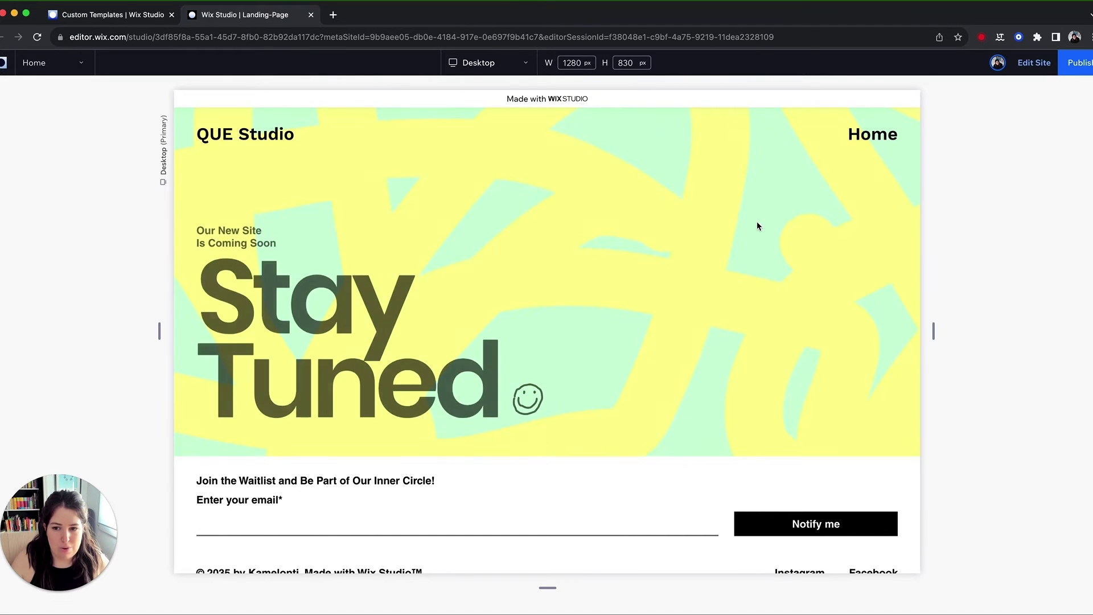
pyautogui.click(1033, 63)
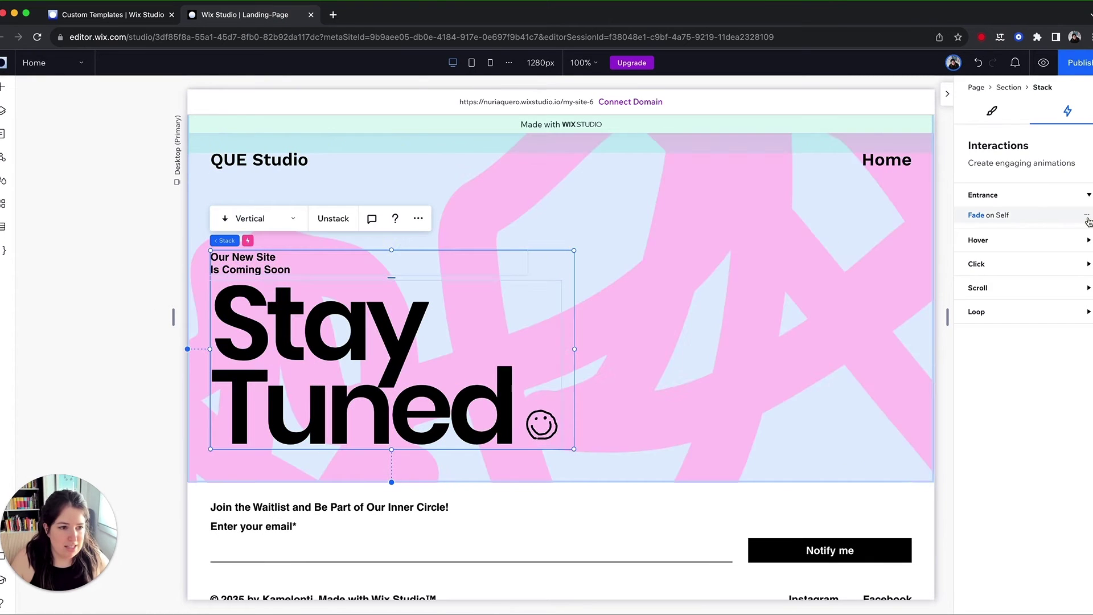
# Switch the entrance animation to Grow with 41% scale and a 2-second duration.
pyautogui.click(1086, 215)
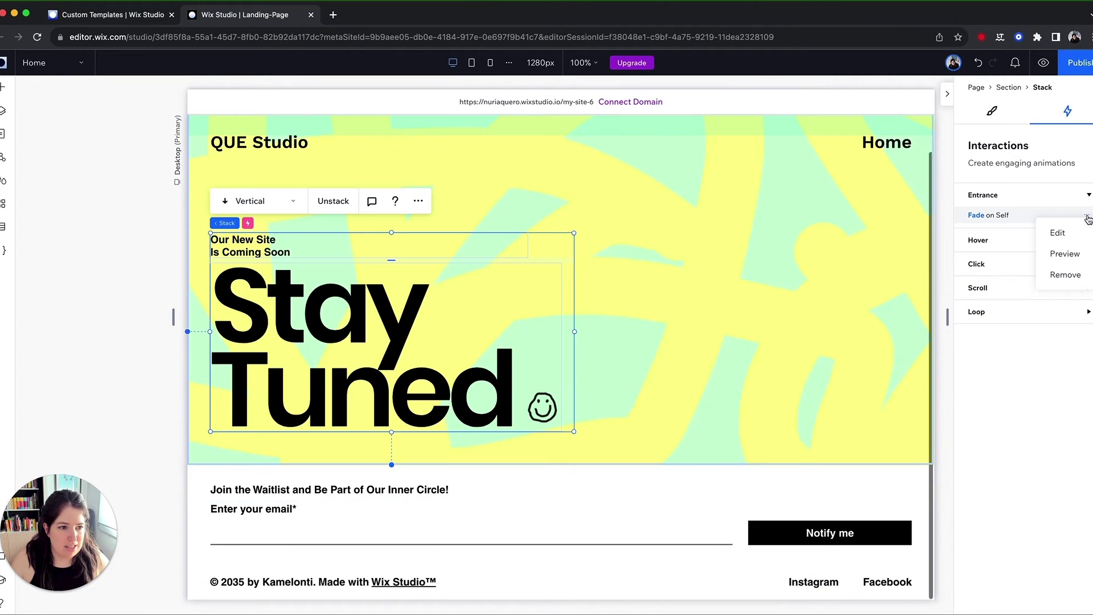
pyautogui.click(1074, 232)
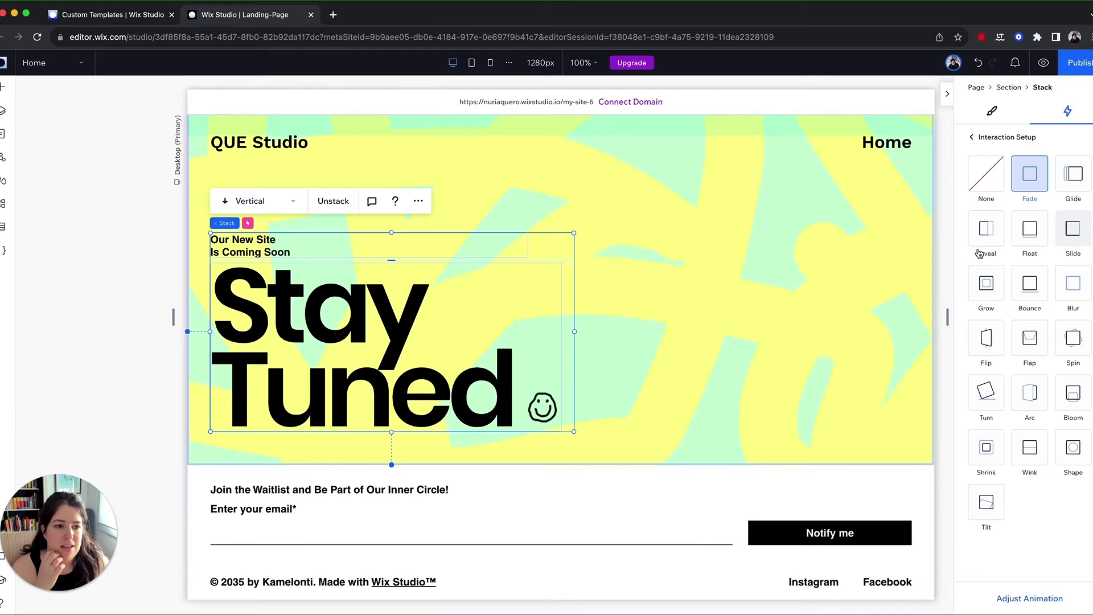
pyautogui.click(1000, 284)
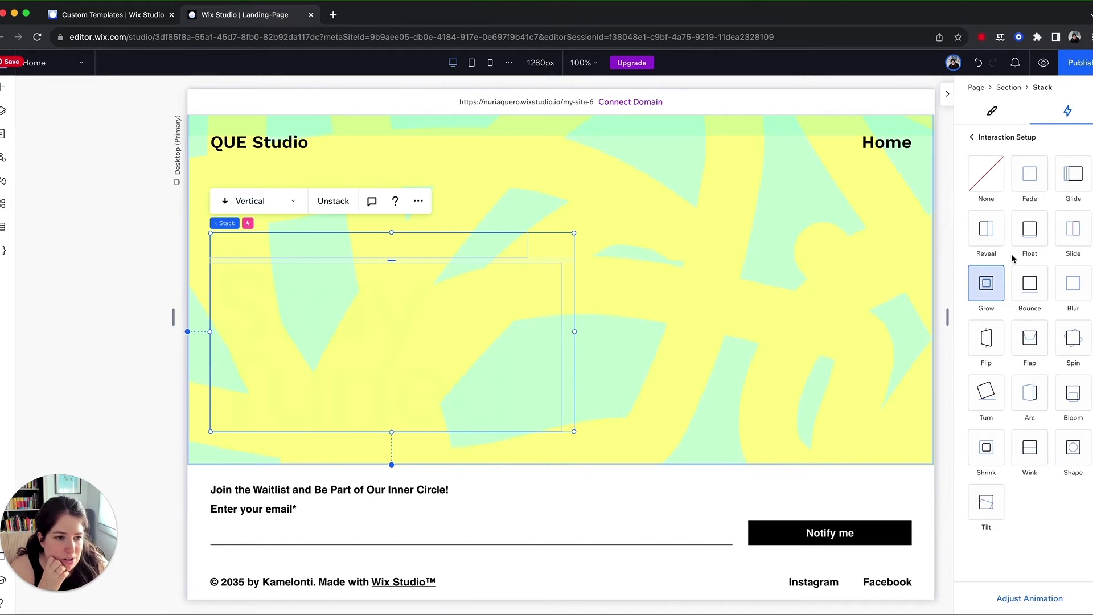
pyautogui.click(1029, 597)
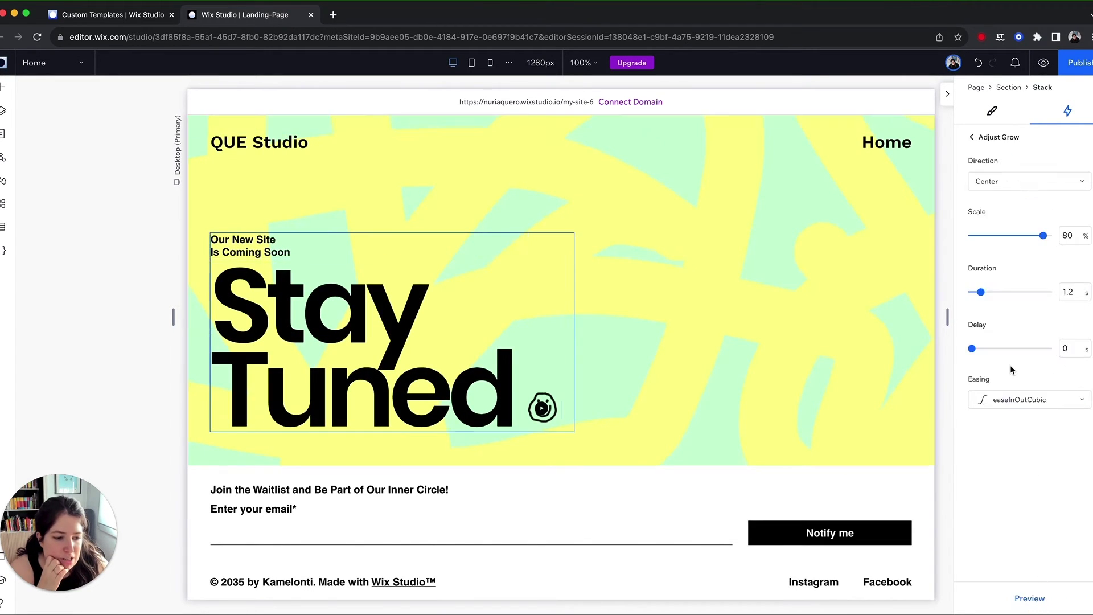
pyautogui.moveTo(1043, 235); pyautogui.dragTo(1006, 238)
pyautogui.moveTo(980, 292); pyautogui.dragTo(987, 293)
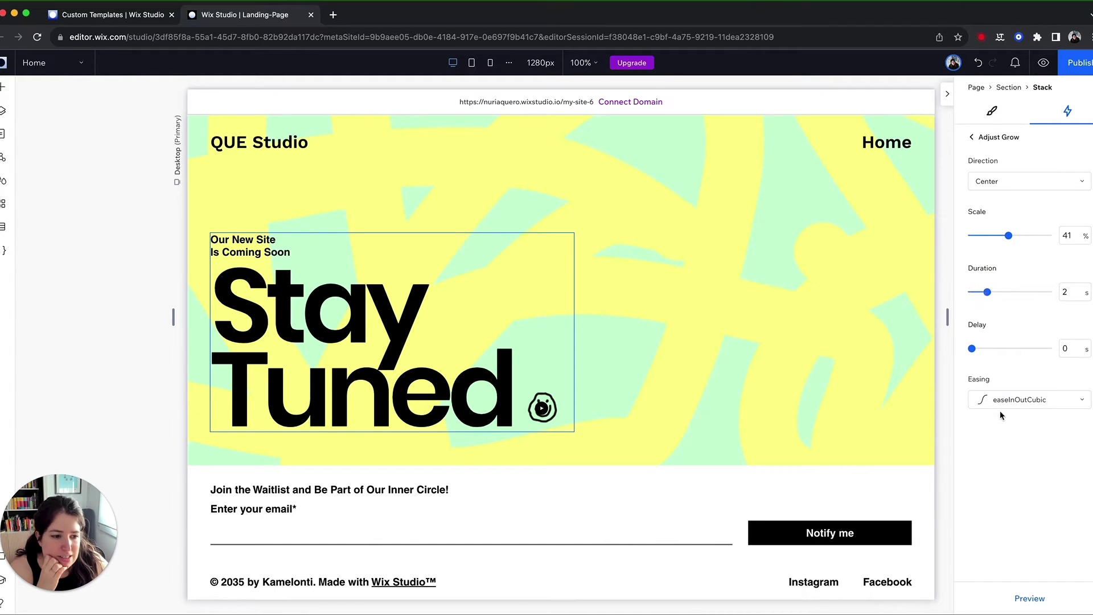
# Set the Grow easing to linear and watch the animation in preview.
pyautogui.click(1008, 399)
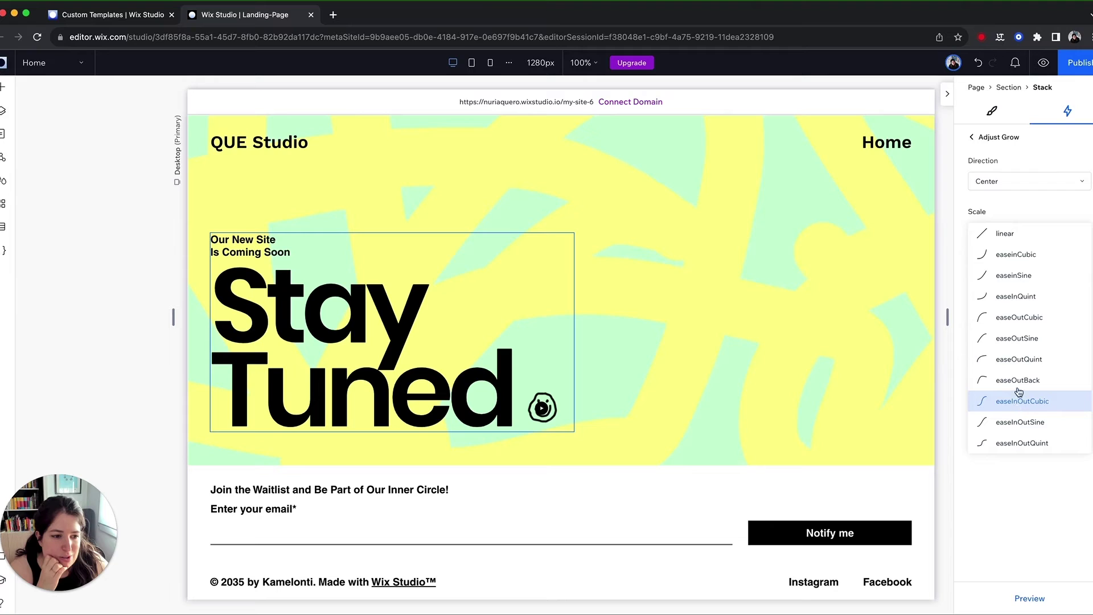
pyautogui.click(1008, 235)
pyautogui.click(1044, 63)
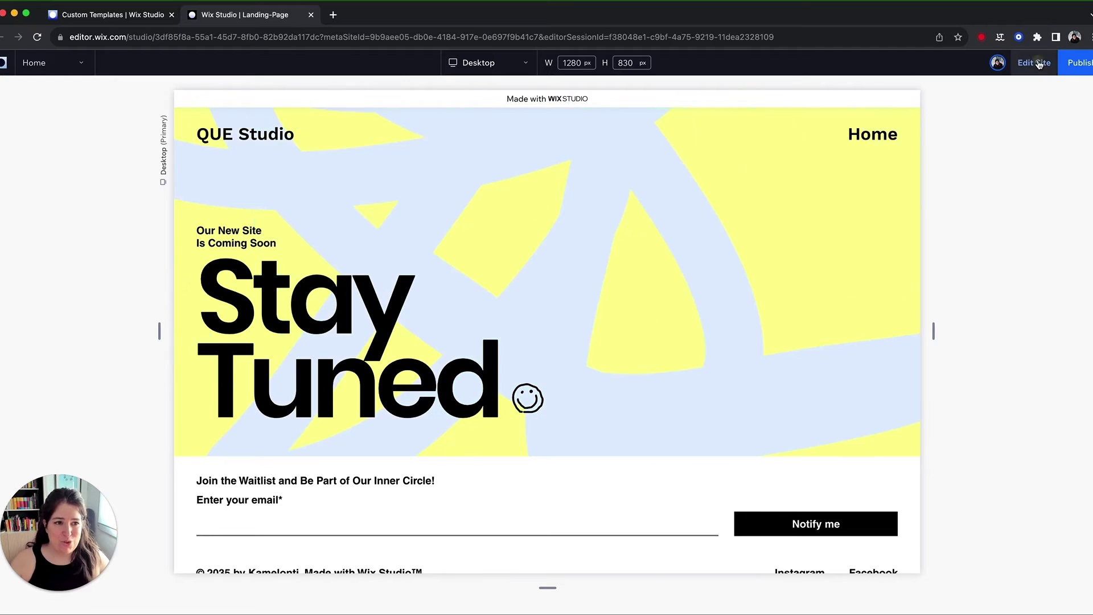
pyautogui.click(1035, 62)
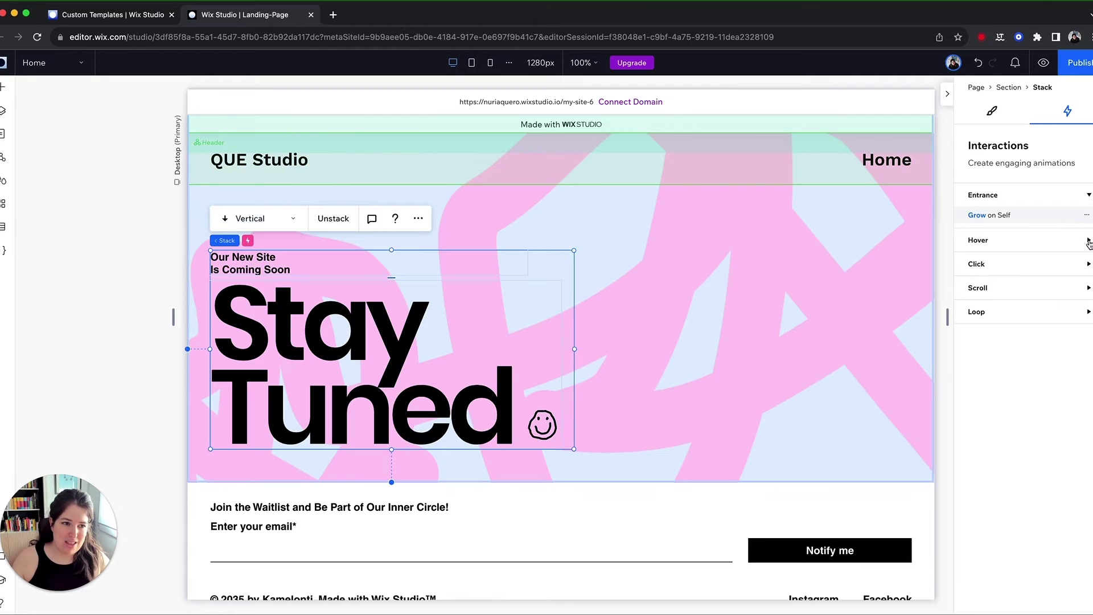
# Expand and collapse the Hover interaction options, then deselect the hero text.
pyautogui.click(1089, 244)
pyautogui.click(997, 263)
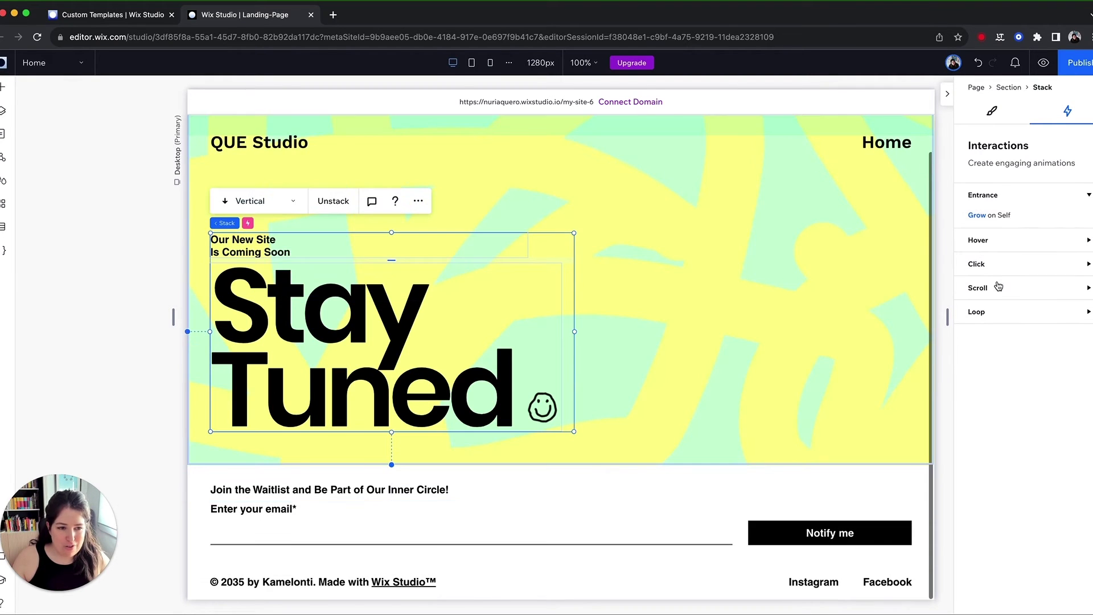
pyautogui.click(115, 298)
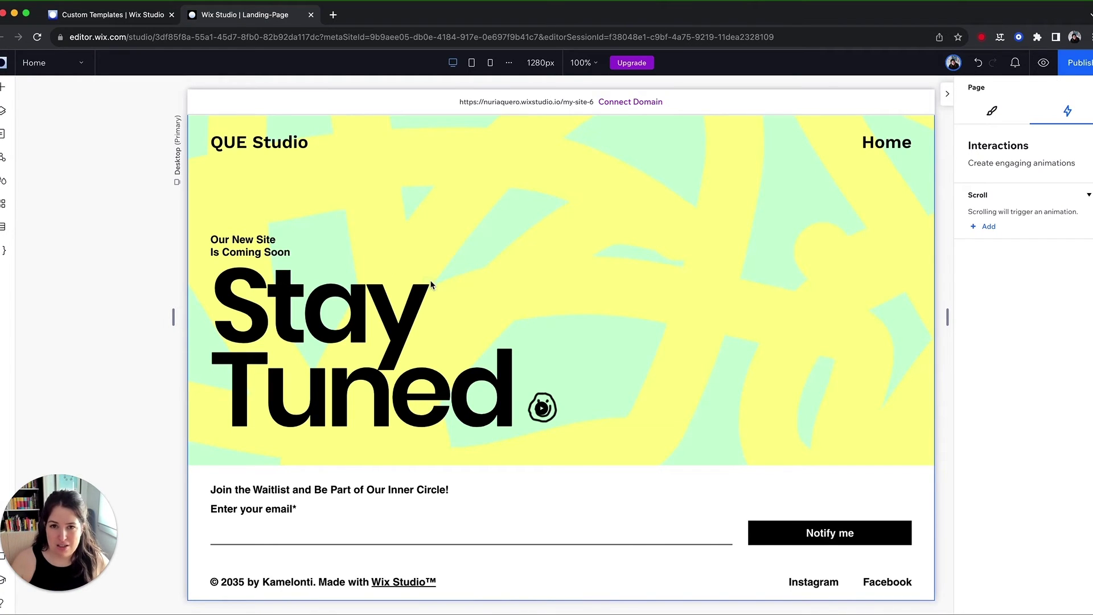
# Select the hero section to show its Hover, Click and Scroll interaction triggers.
pyautogui.click(265, 200)
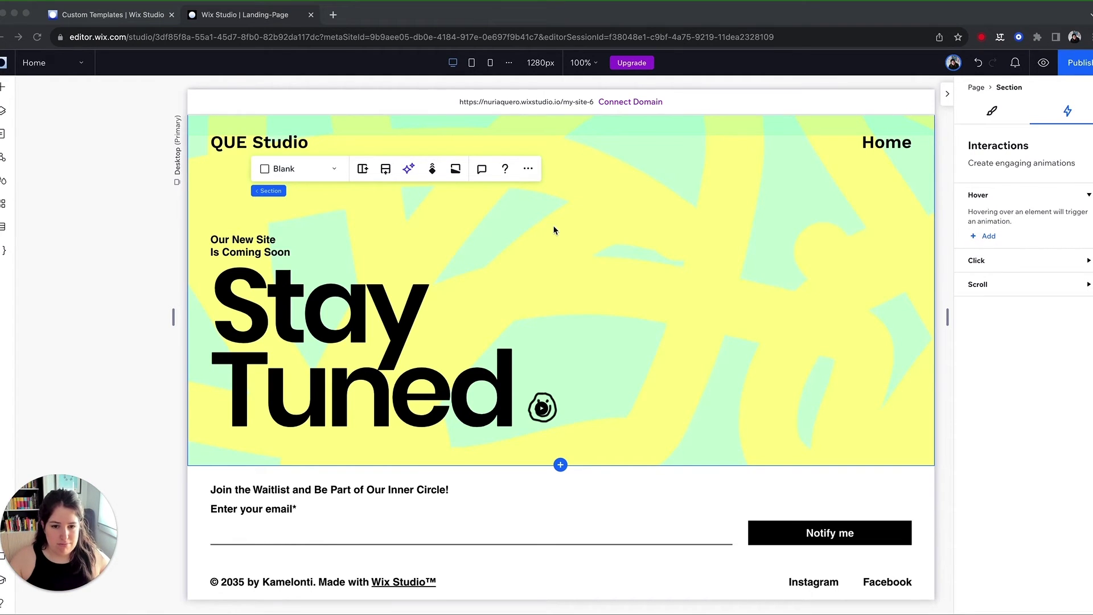
pyautogui.click(191, 256)
# Run Responsive AI on the selected hero section and generate its responsive design.
pyautogui.click(239, 207)
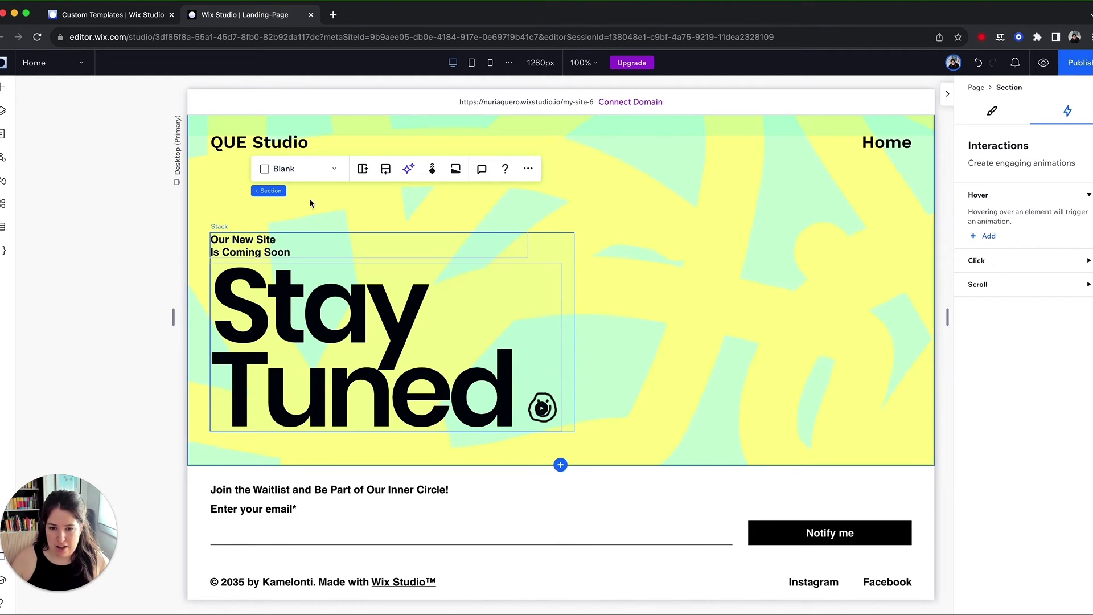
pyautogui.click(642, 62)
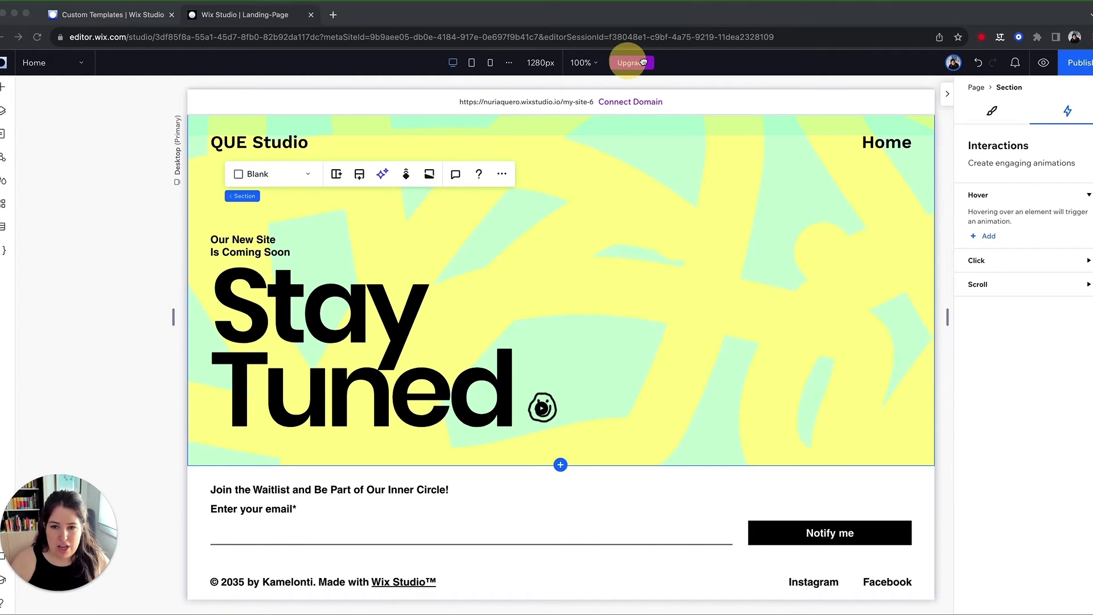
pyautogui.click(391, 183)
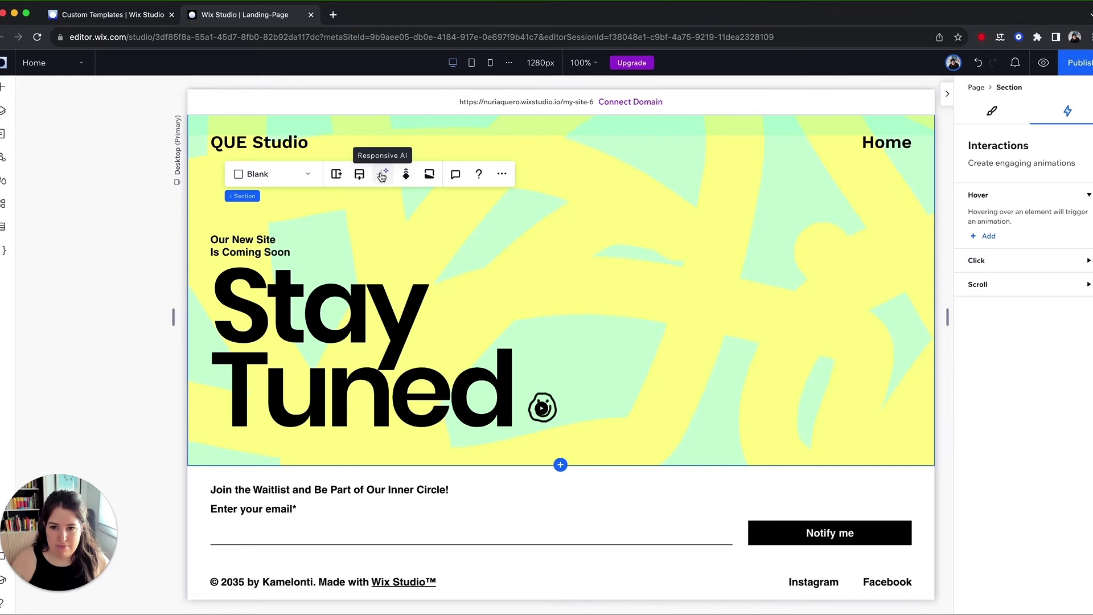
pyautogui.click(382, 176)
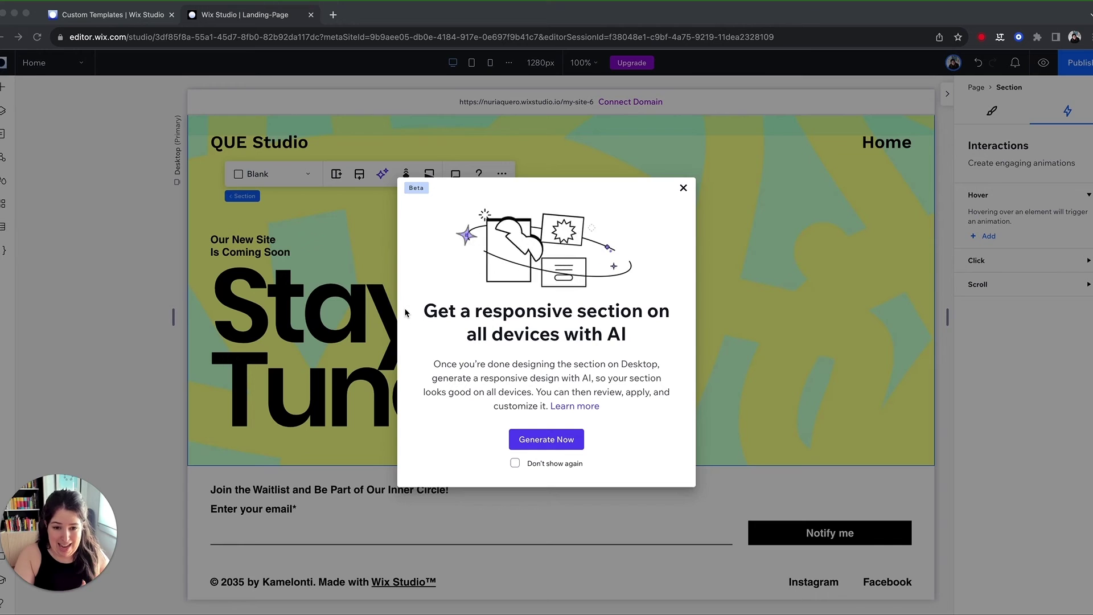
pyautogui.click(558, 443)
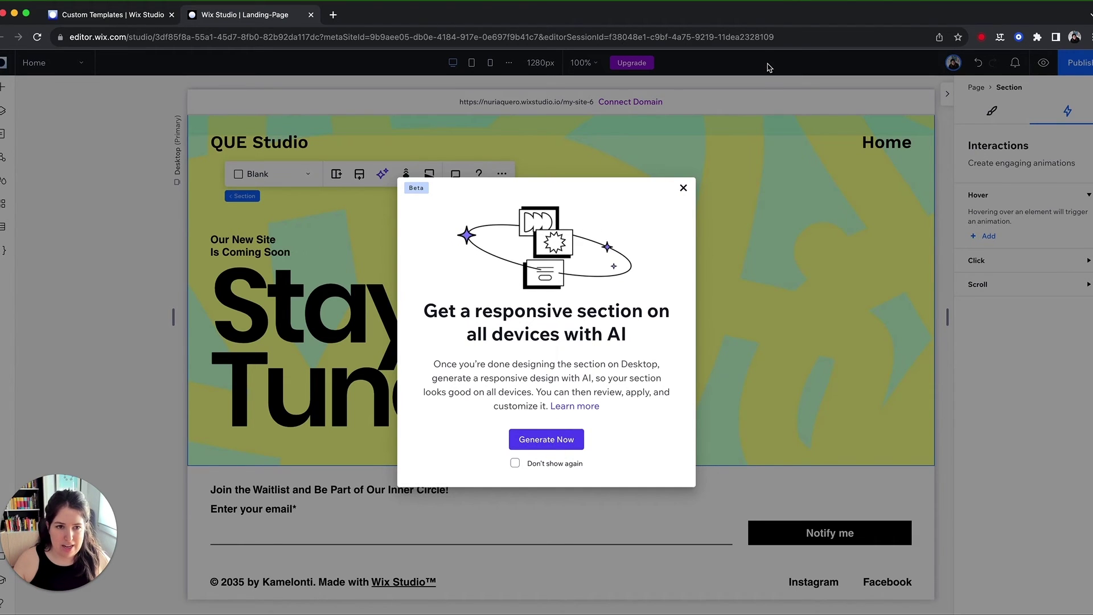
pyautogui.click(547, 441)
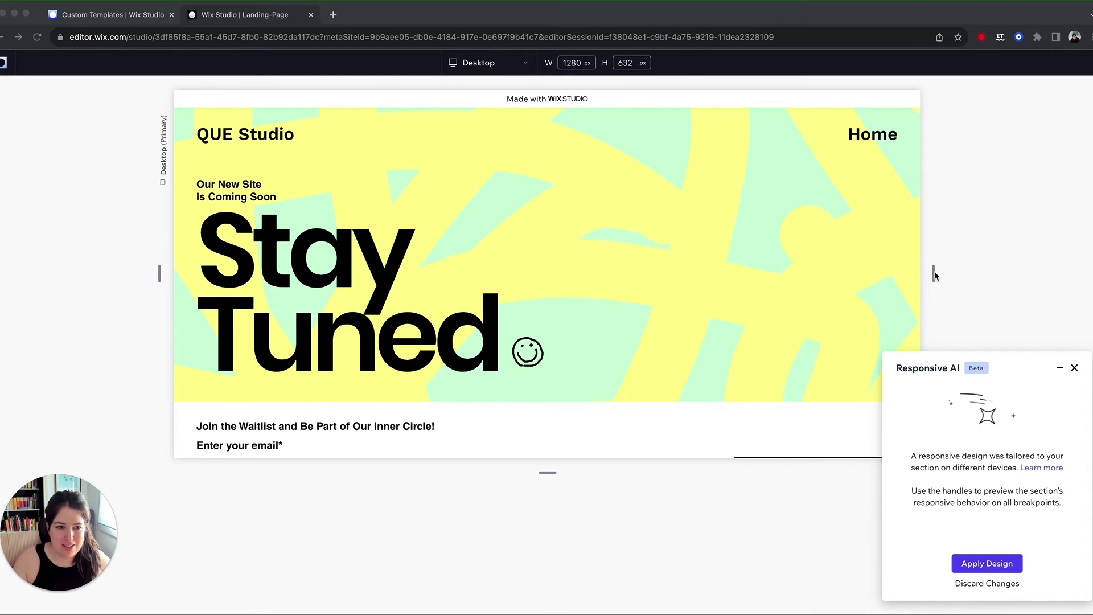
# Preview the AI layout at narrower widths, including 1000 px, then apply the design.
pyautogui.moveTo(932, 274); pyautogui.dragTo(774, 292)
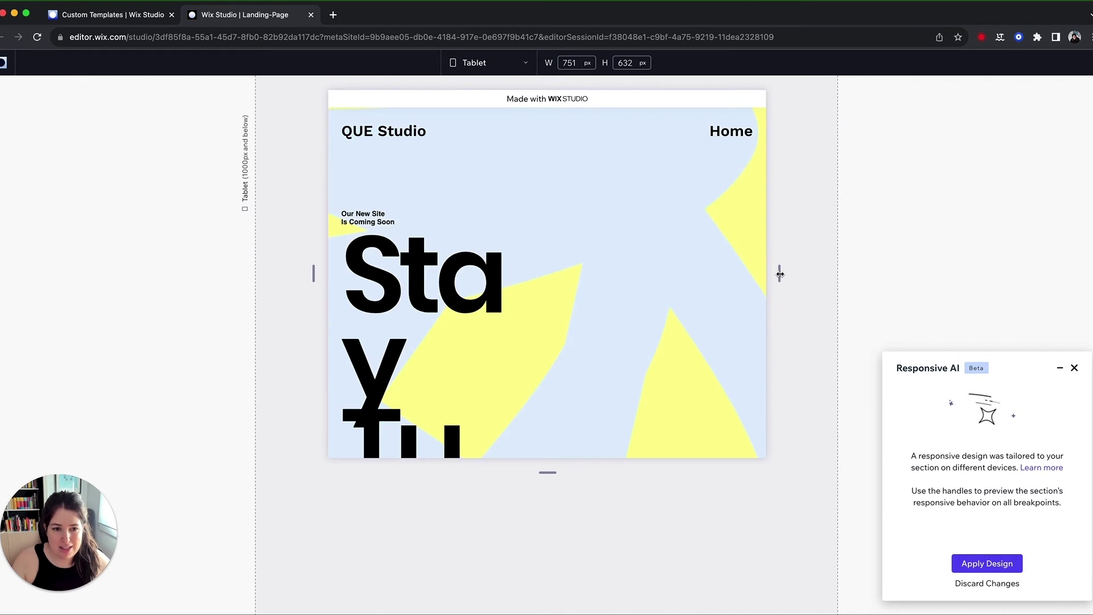
pyautogui.click(807, 273)
pyautogui.moveTo(812, 276); pyautogui.dragTo(894, 273)
pyautogui.click(676, 181)
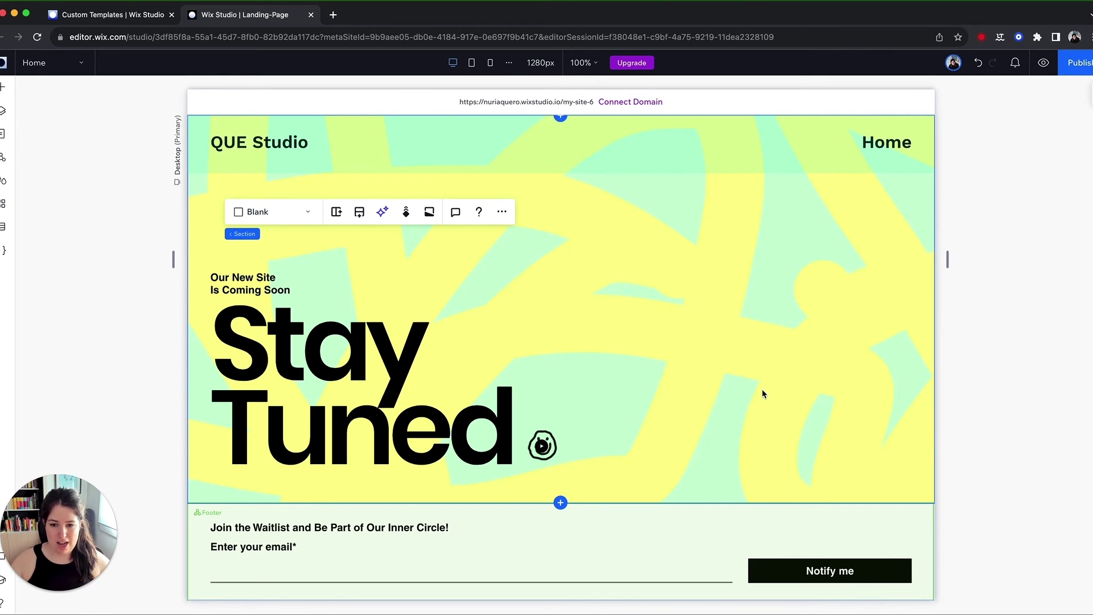
pyautogui.scroll(-1, 427, 519)
pyautogui.scroll(1, 370, 284)
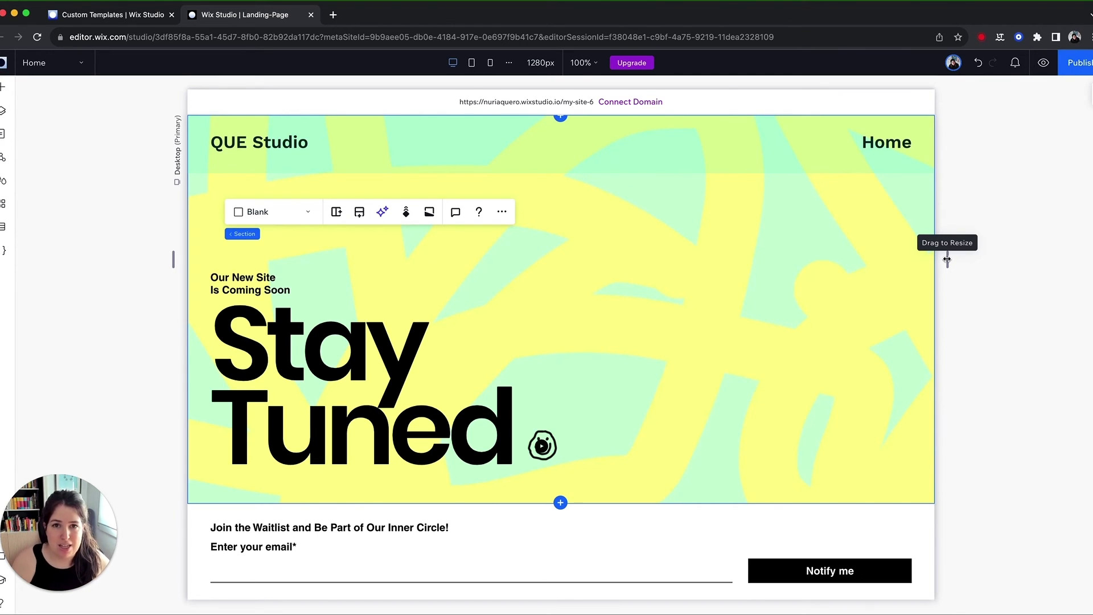
pyautogui.moveTo(946, 259)
pyautogui.mouseDown()
pyautogui.moveTo(752, 277)
pyautogui.moveTo(928, 252)
pyautogui.mouseUp()
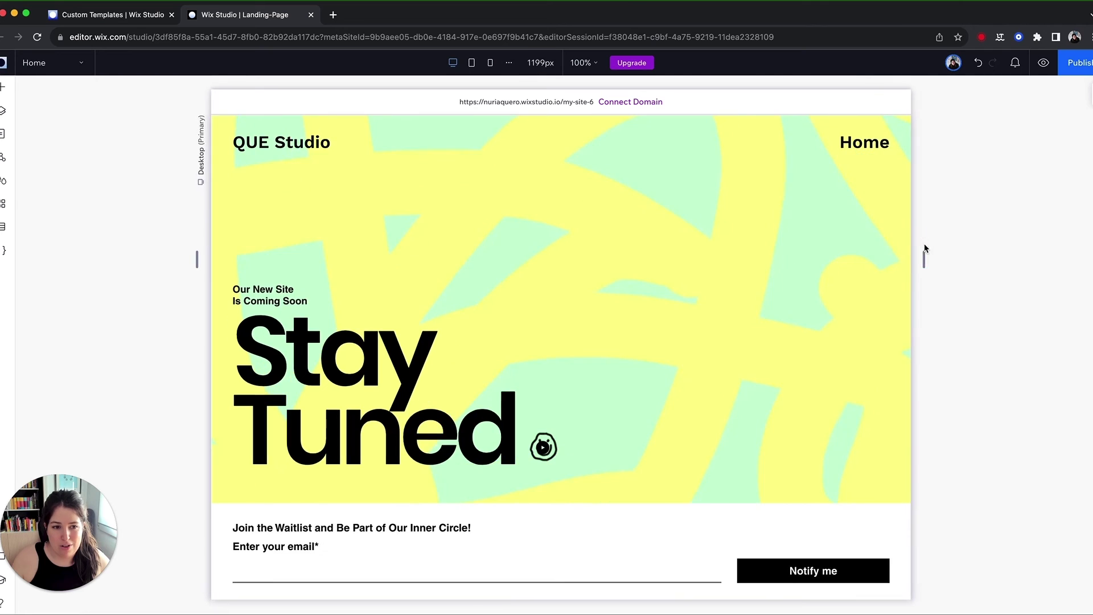
pyautogui.click(471, 63)
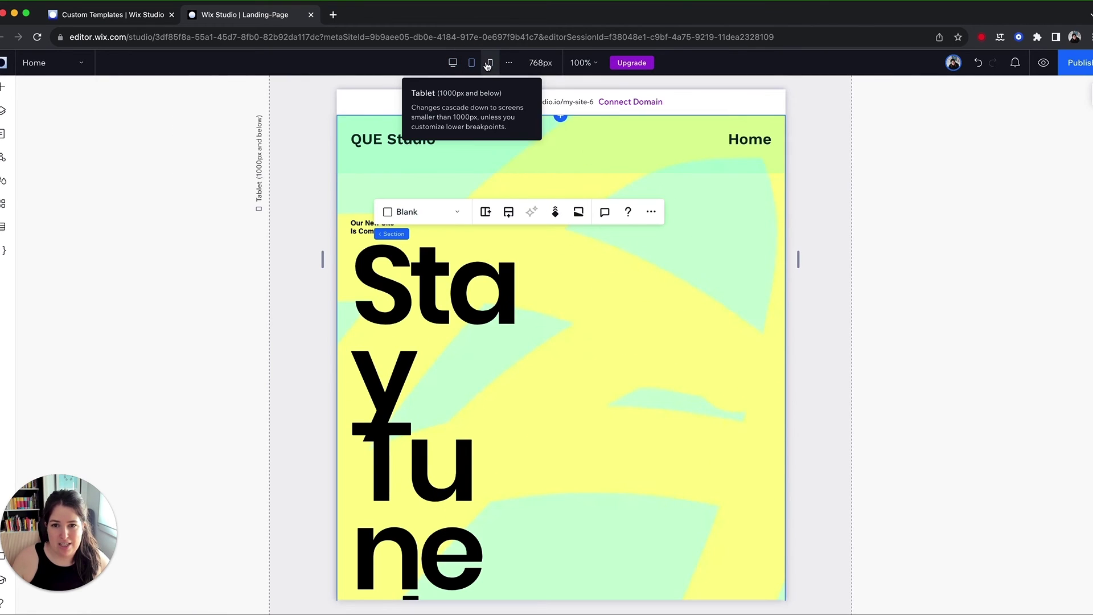
pyautogui.click(488, 63)
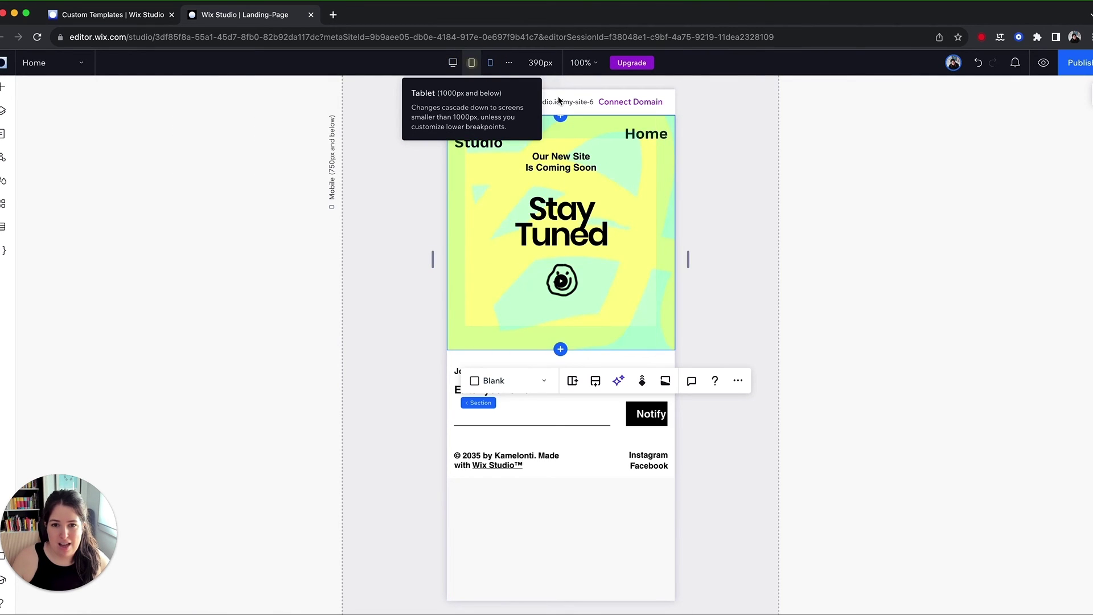
pyautogui.click(758, 96)
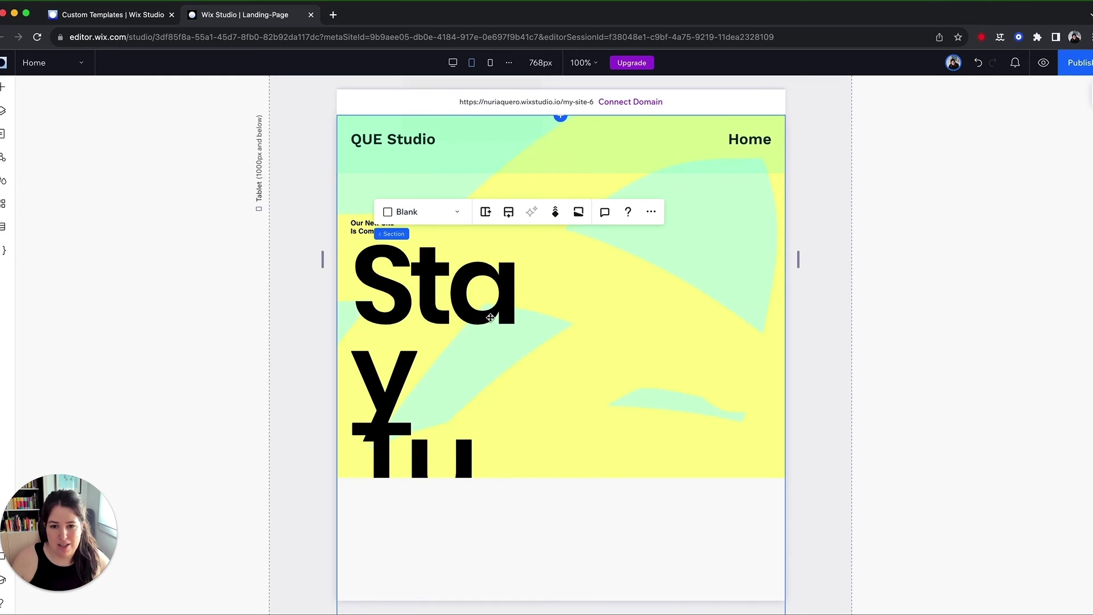
pyautogui.click(490, 317)
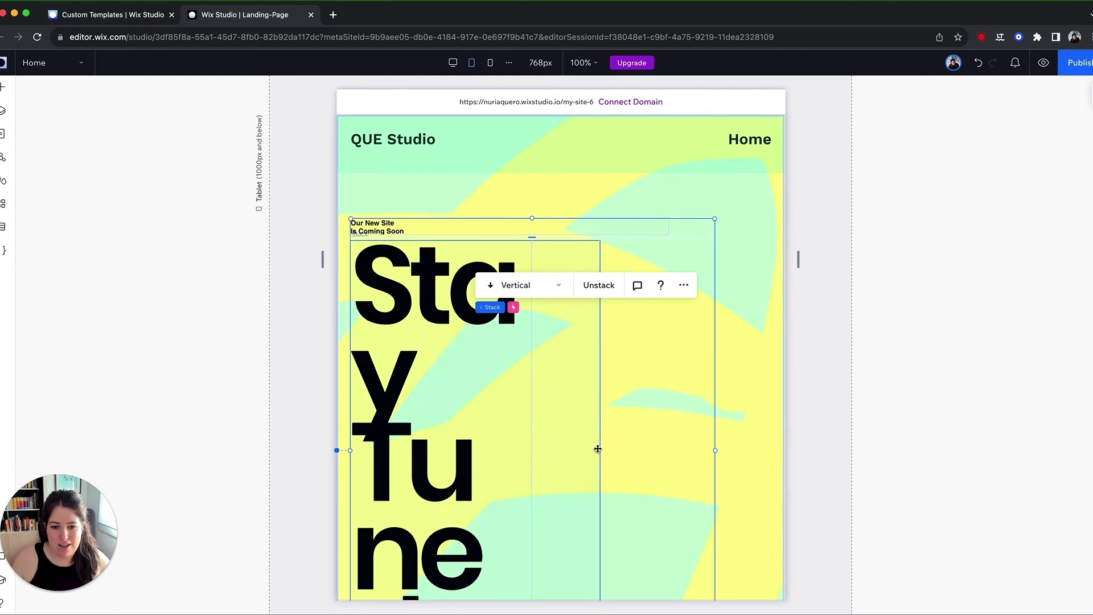
pyautogui.scroll(-3, 506, 339)
pyautogui.click(695, 305)
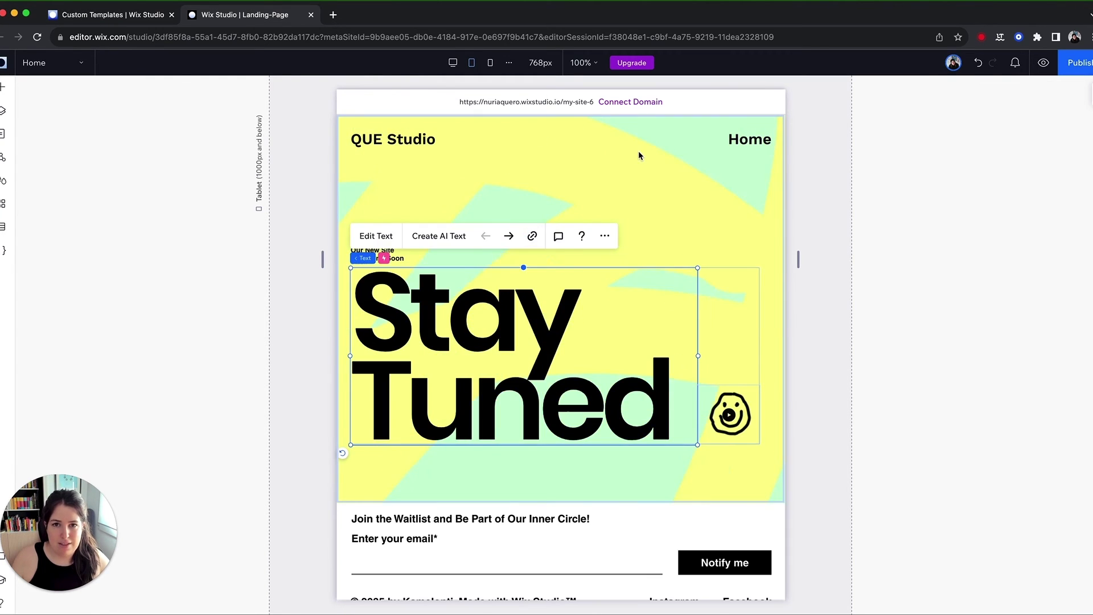
pyautogui.click(453, 63)
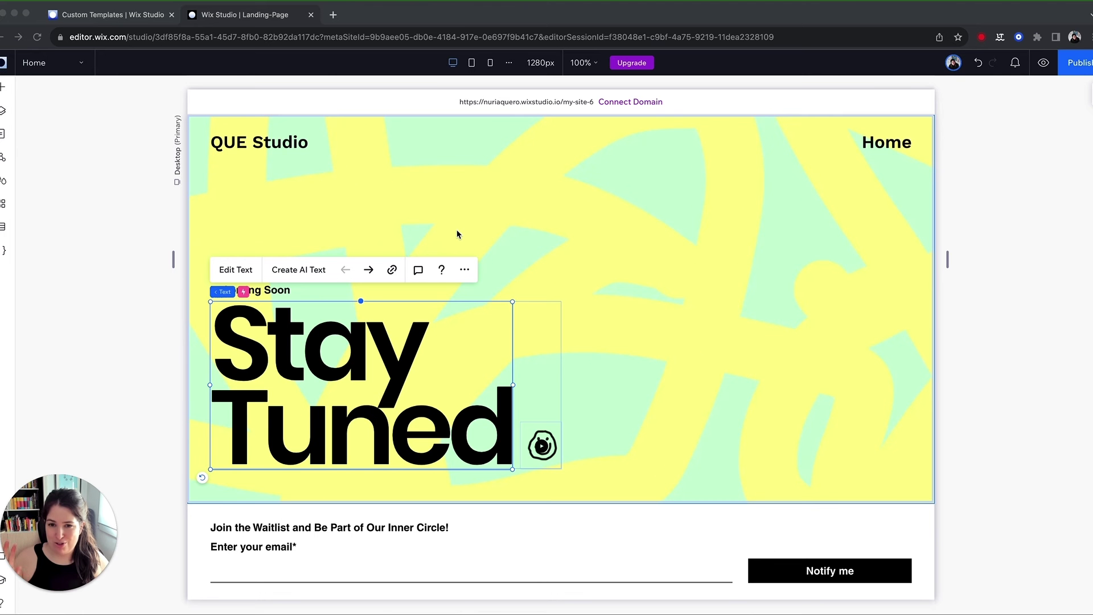